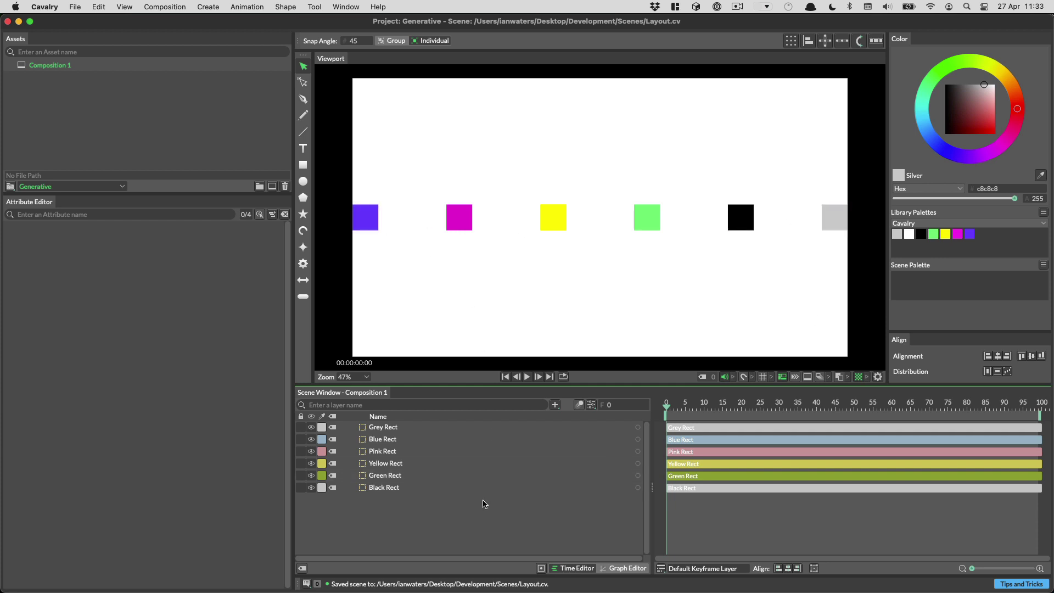
Embed all six coloured rectangles in a Horizontal Layout and deselect everything.
key(super+a)
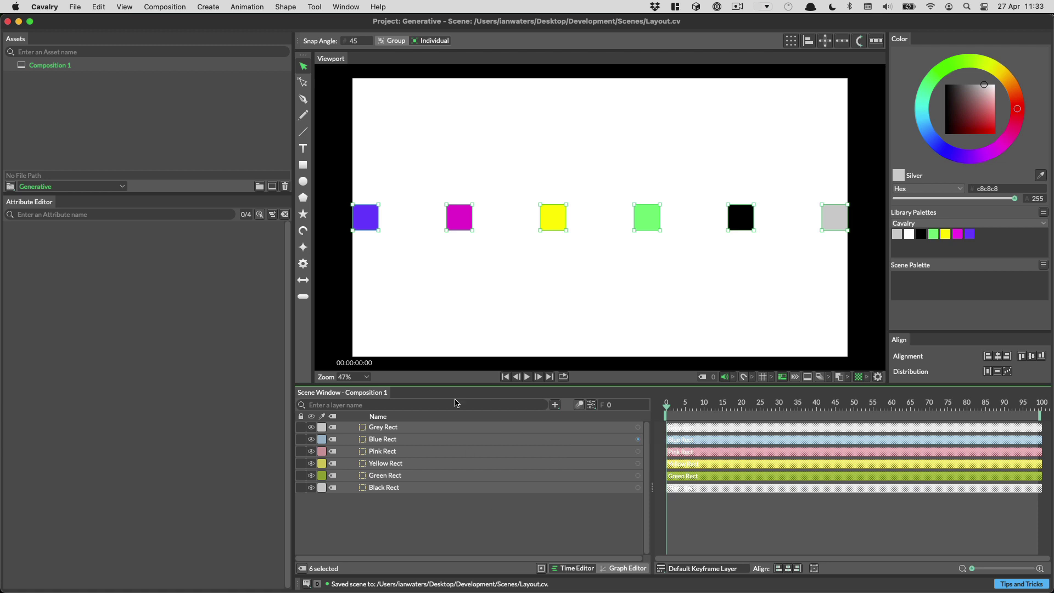
right_click(463, 223)
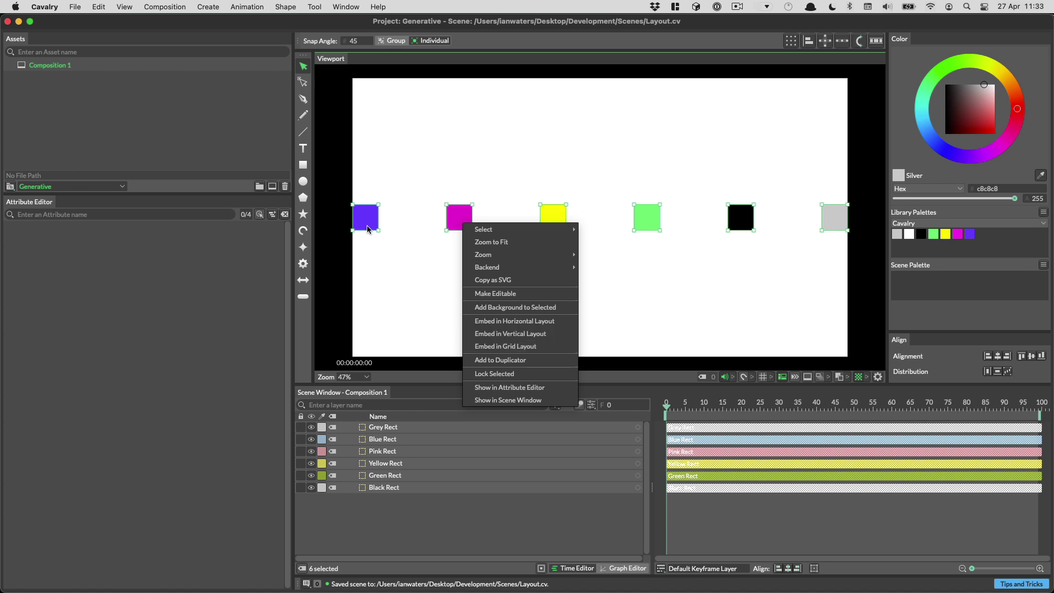
key(Escape)
click(197, 4)
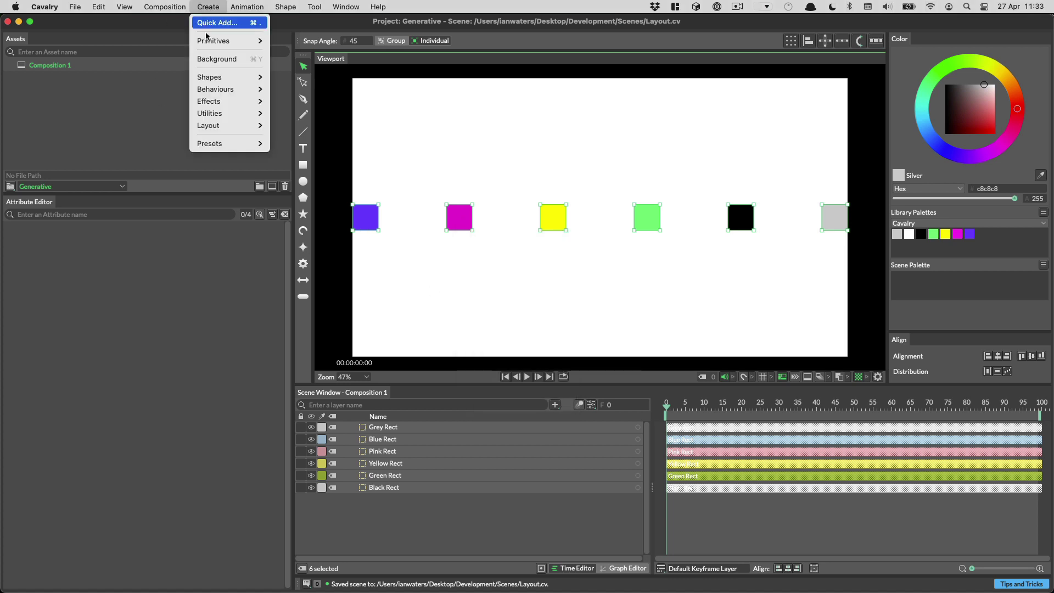
mouse_move(215, 127)
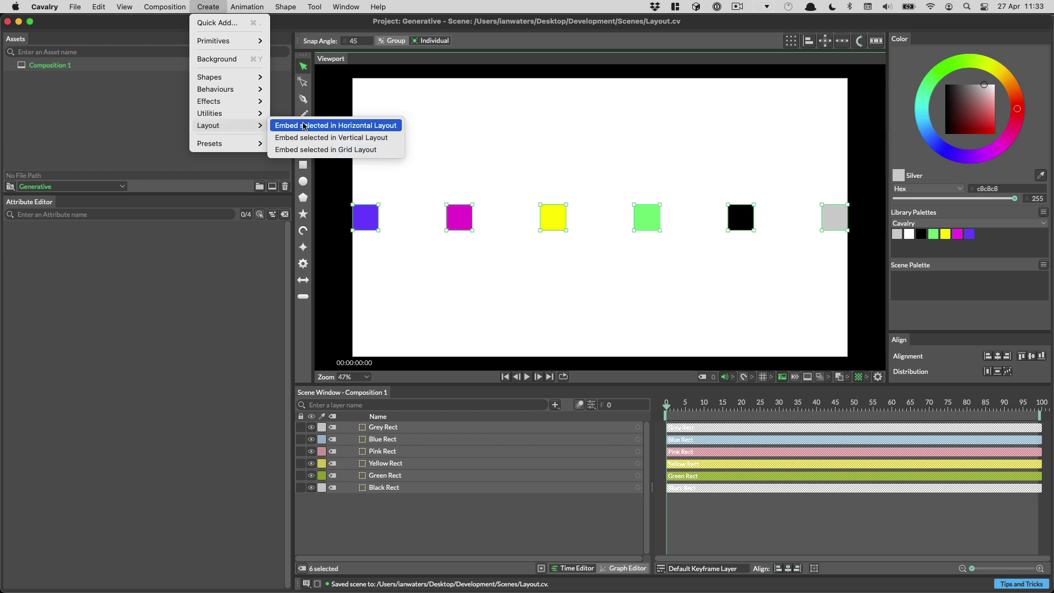
click(305, 126)
click(483, 287)
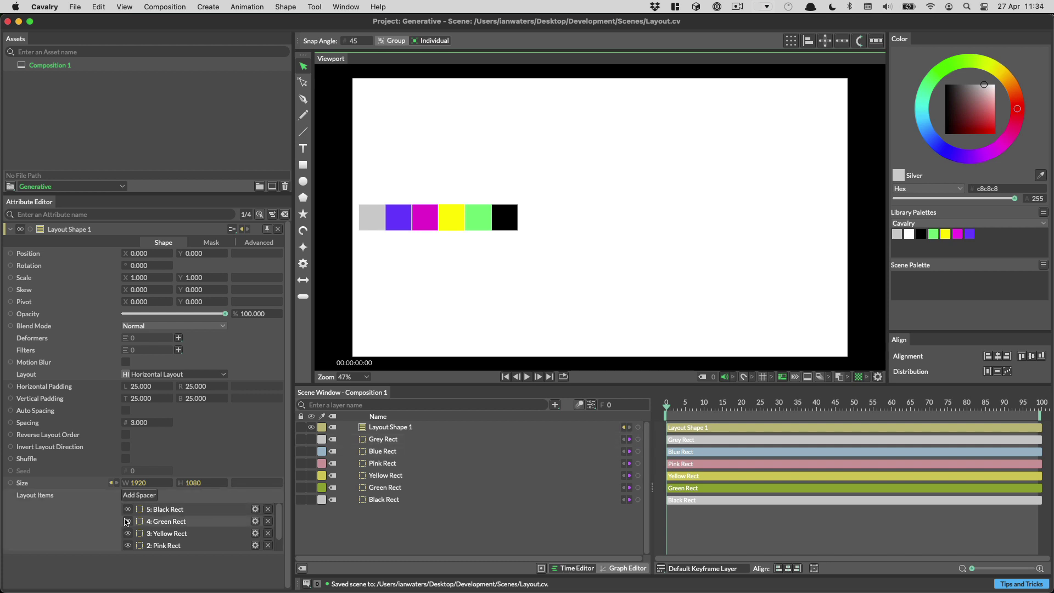
Look through the layout items and toggle the Black Rect item's visibility off and back on.
scroll(167, 526, down, 2)
scroll(167, 526, up, 2)
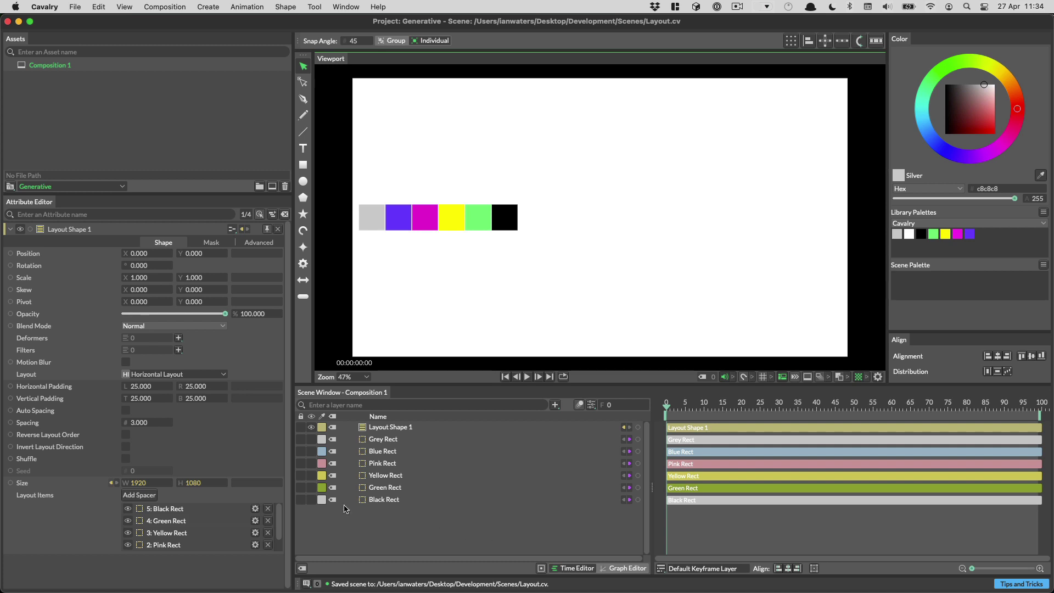
scroll(165, 530, up, 1)
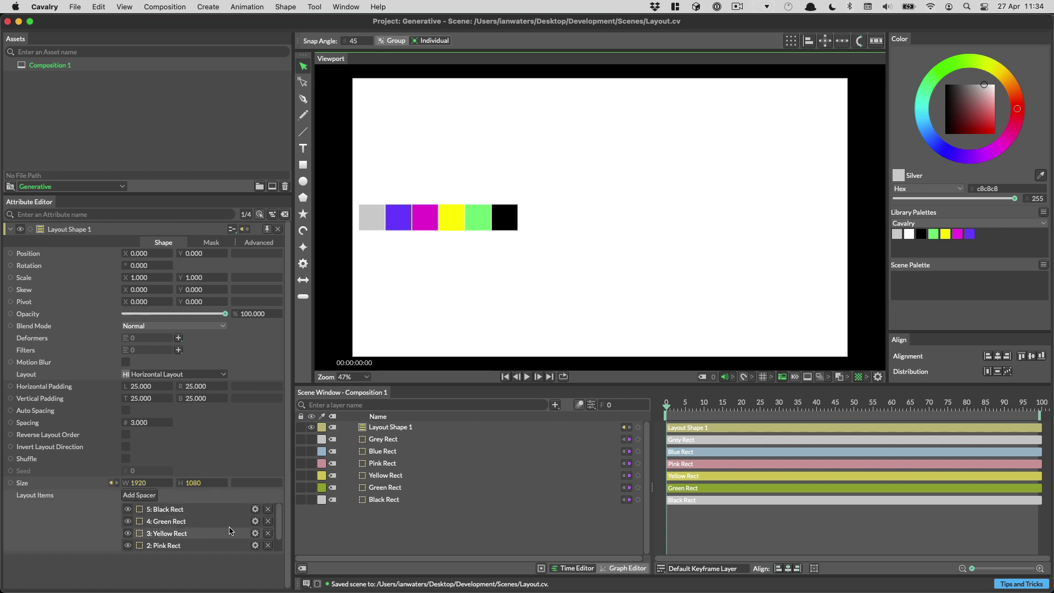
click(128, 510)
click(128, 509)
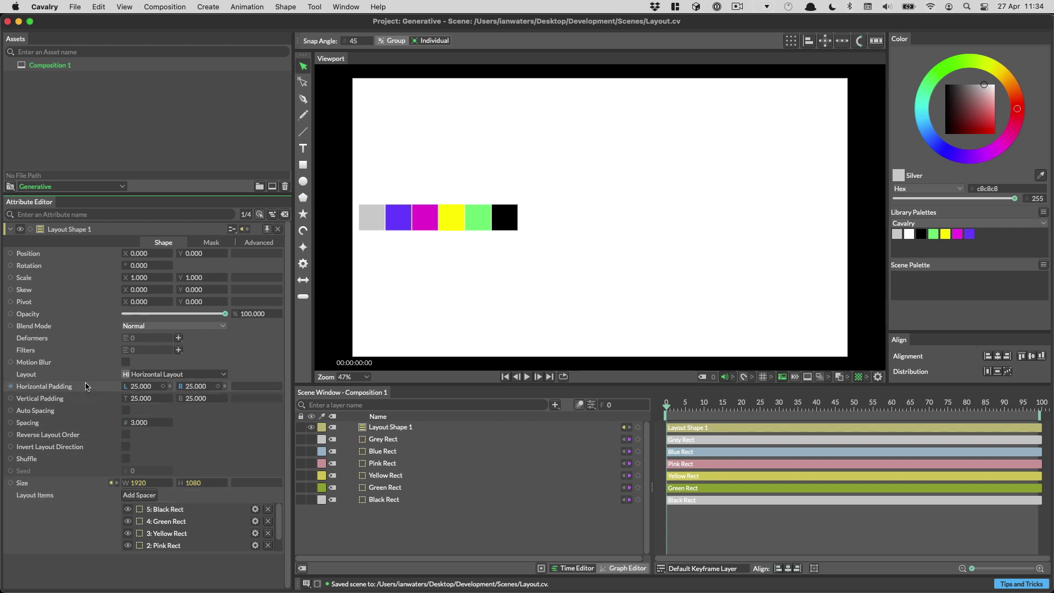
Try Vertical Layout as the layout type, and return it to Horizontal Layout.
click(182, 377)
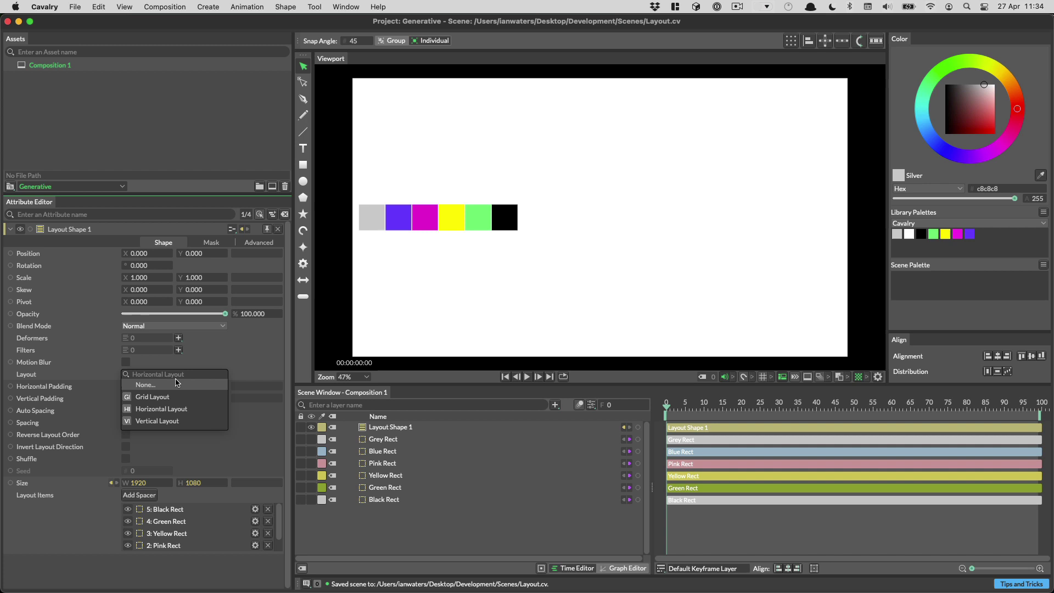
click(178, 423)
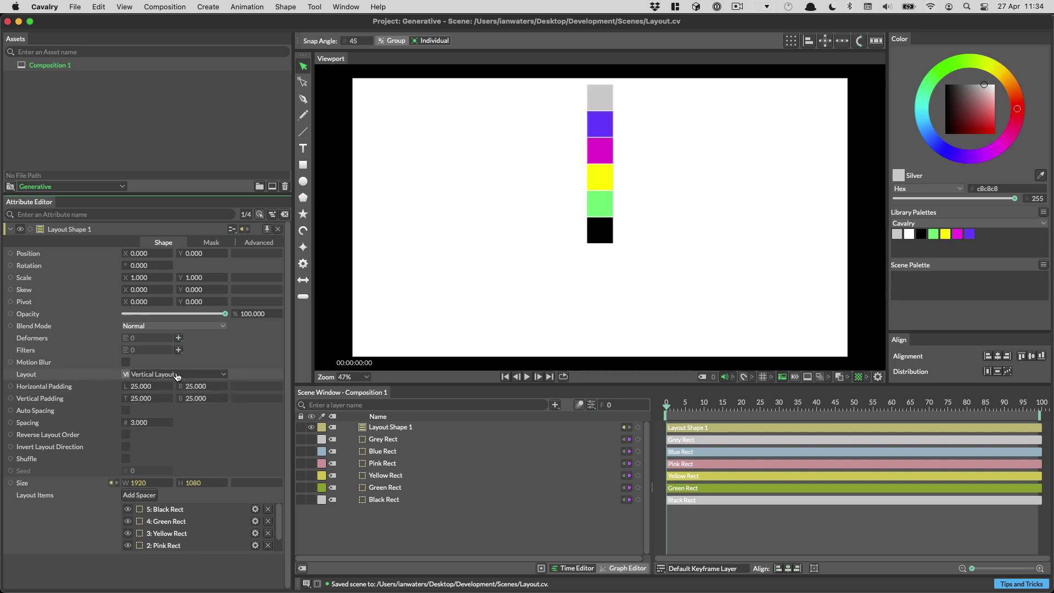
click(181, 376)
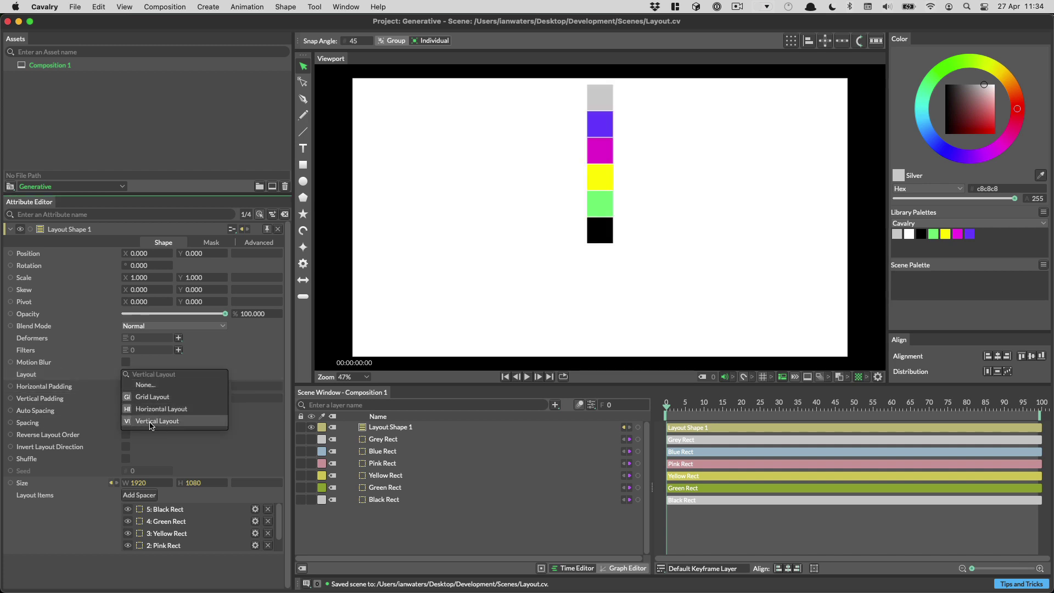
click(165, 409)
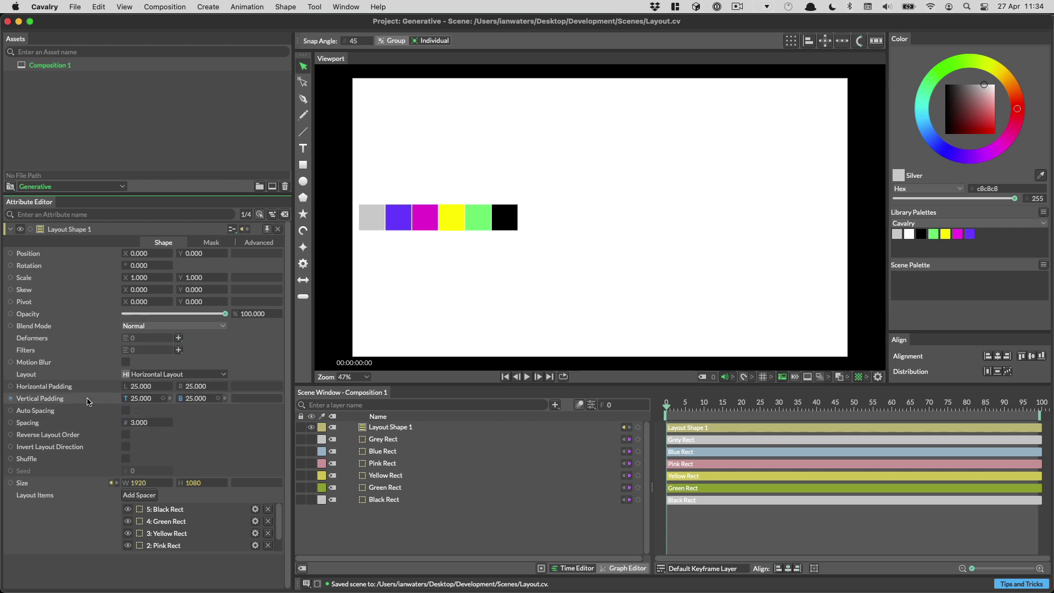
Try a left horizontal padding of 198 on the layout and undo it.
click(142, 386)
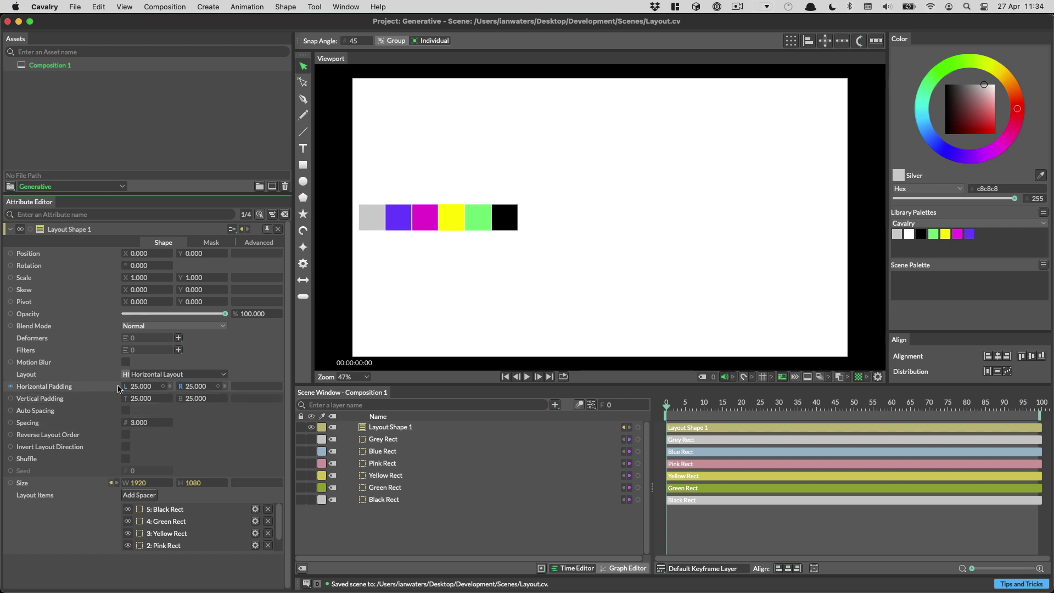
text(112)
key(Return)
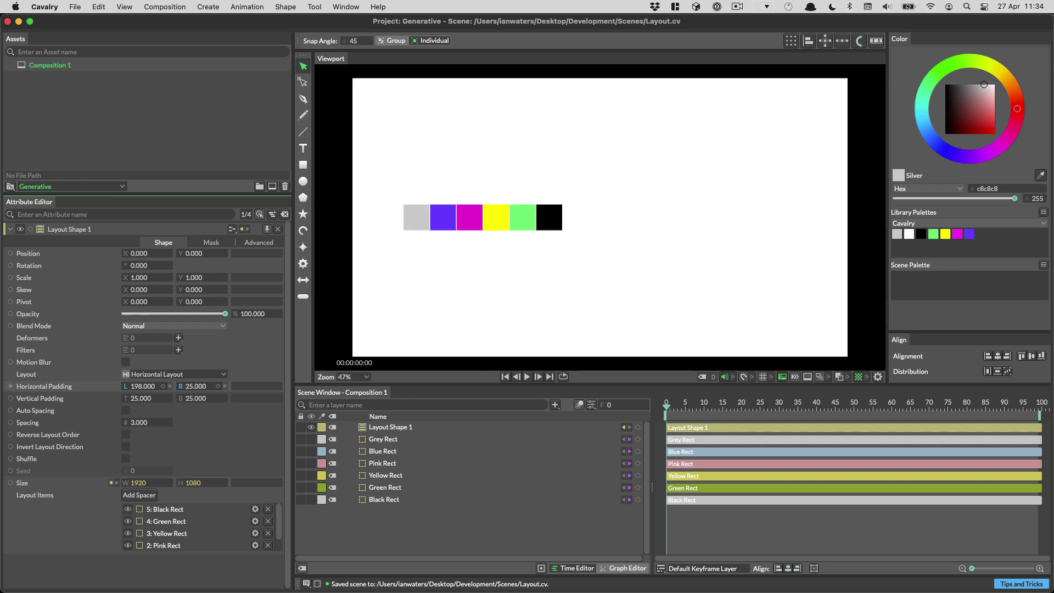
key(super+z)
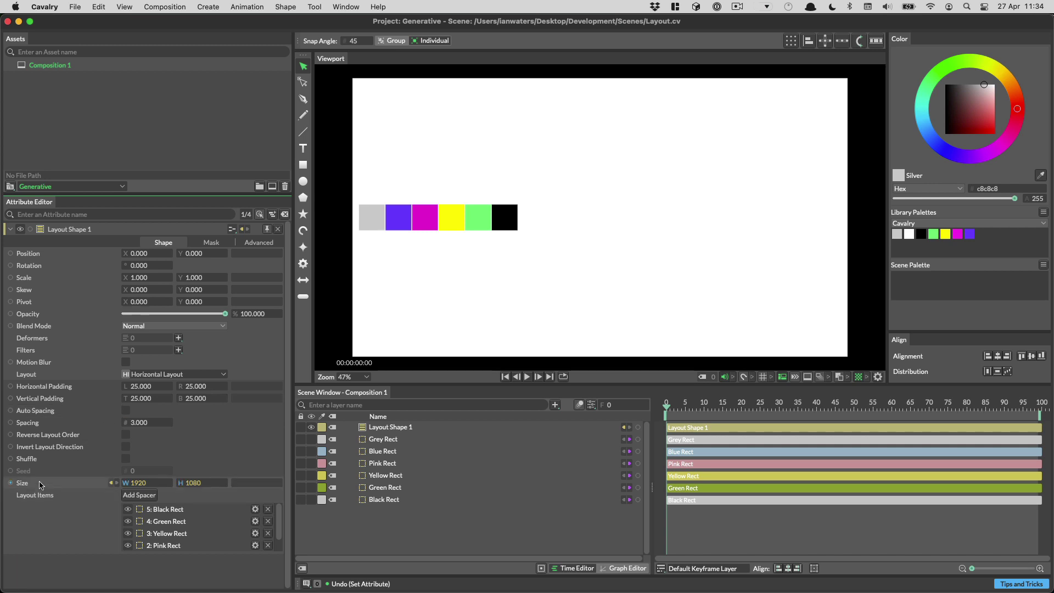
Inspect which attribute drives the layout shape's Size.
click(111, 486)
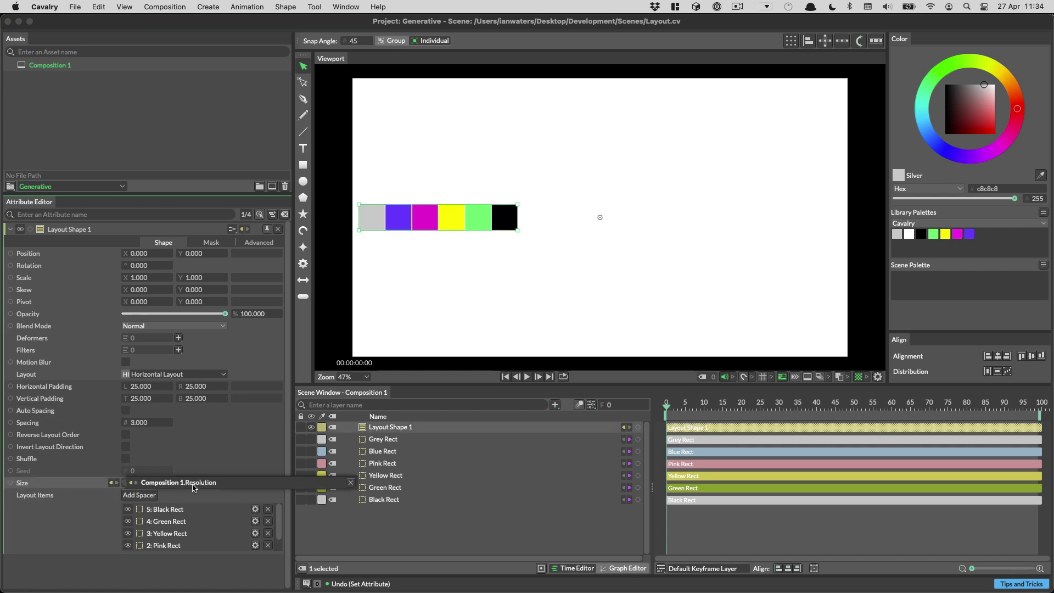
click(112, 486)
click(82, 484)
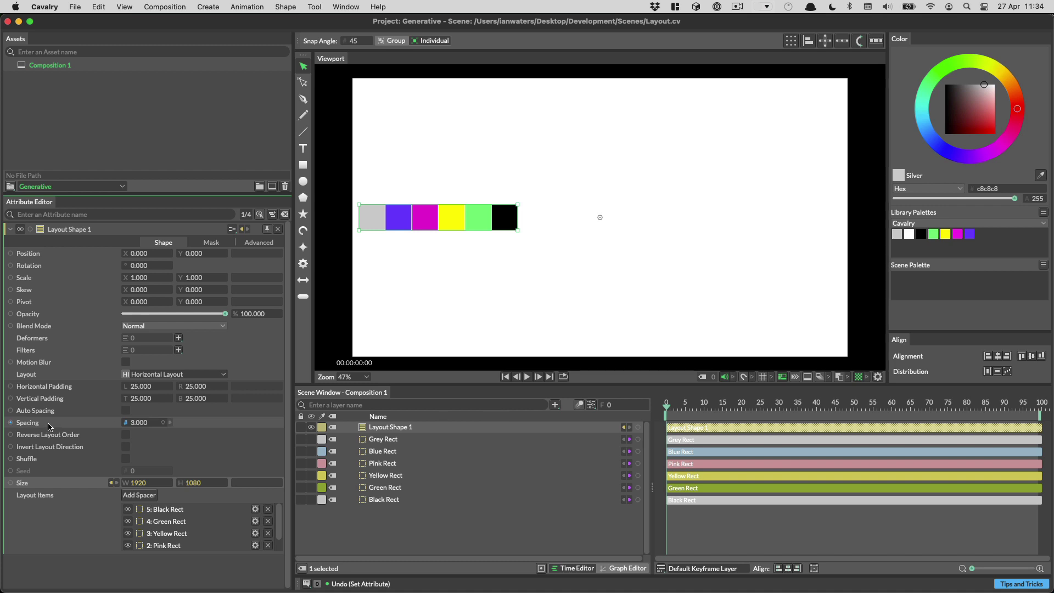
Enable Auto Spacing on the layout, and try a different right horizontal padding before undoing the padding change.
click(126, 411)
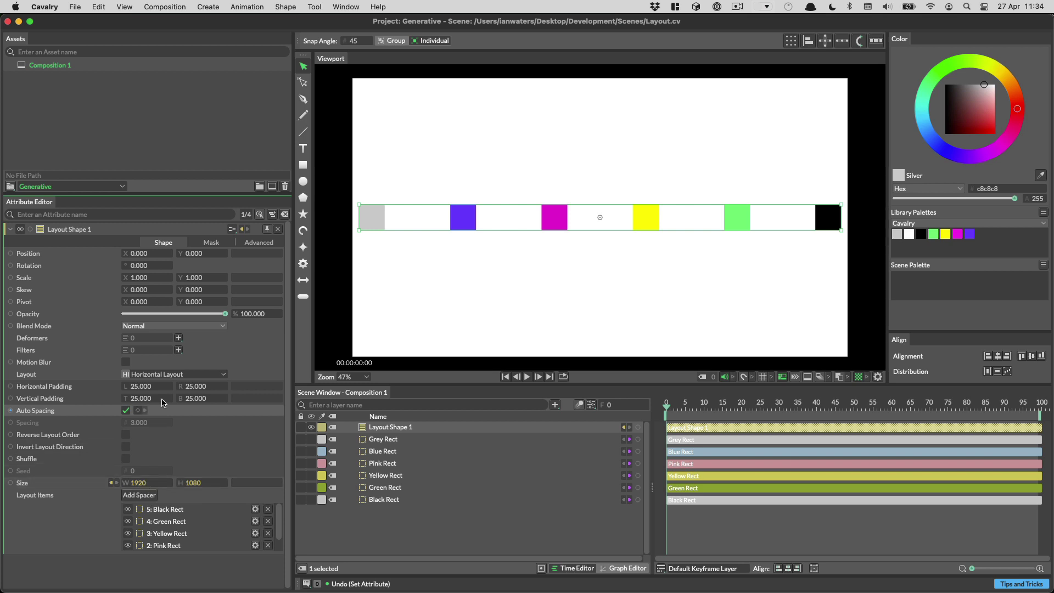
drag(196, 386, 253, 386)
key(super+z)
Open the composition settings in a separate window, try a resolution width of 1969 and close the window.
click(592, 404)
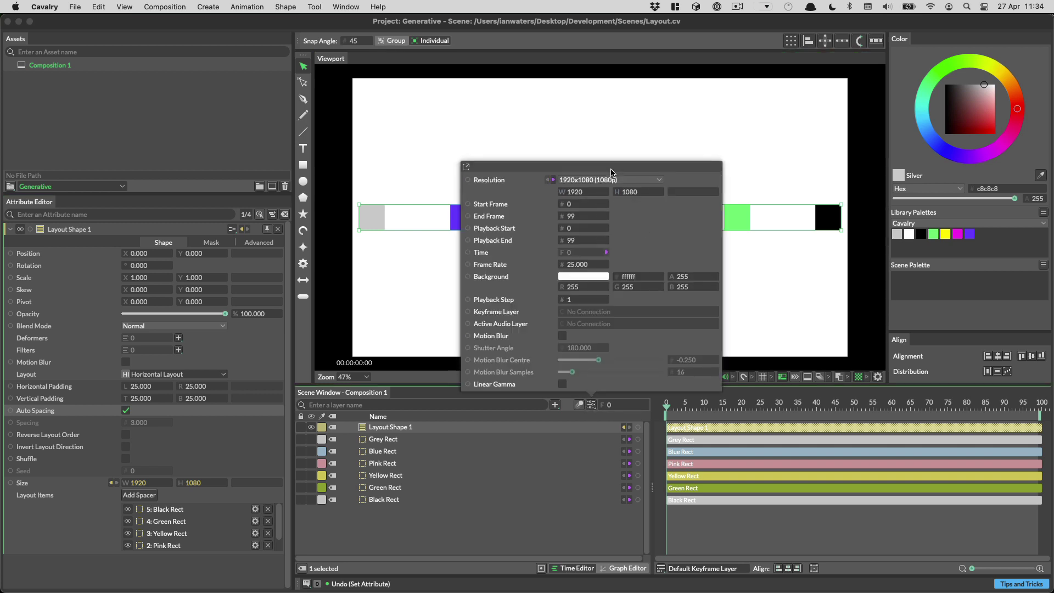
click(466, 167)
drag(573, 349, 765, 324)
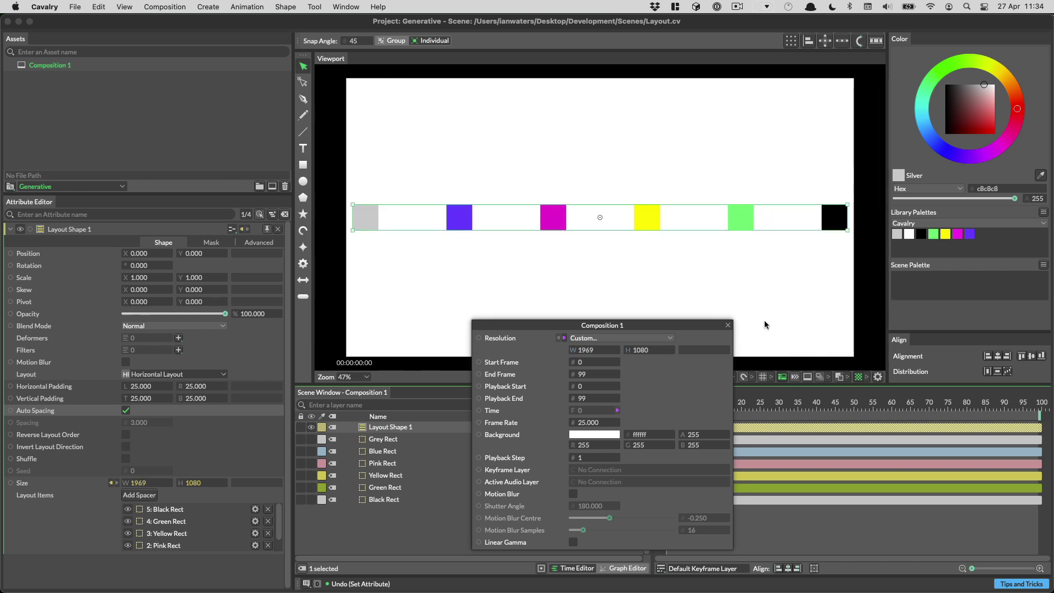
click(728, 326)
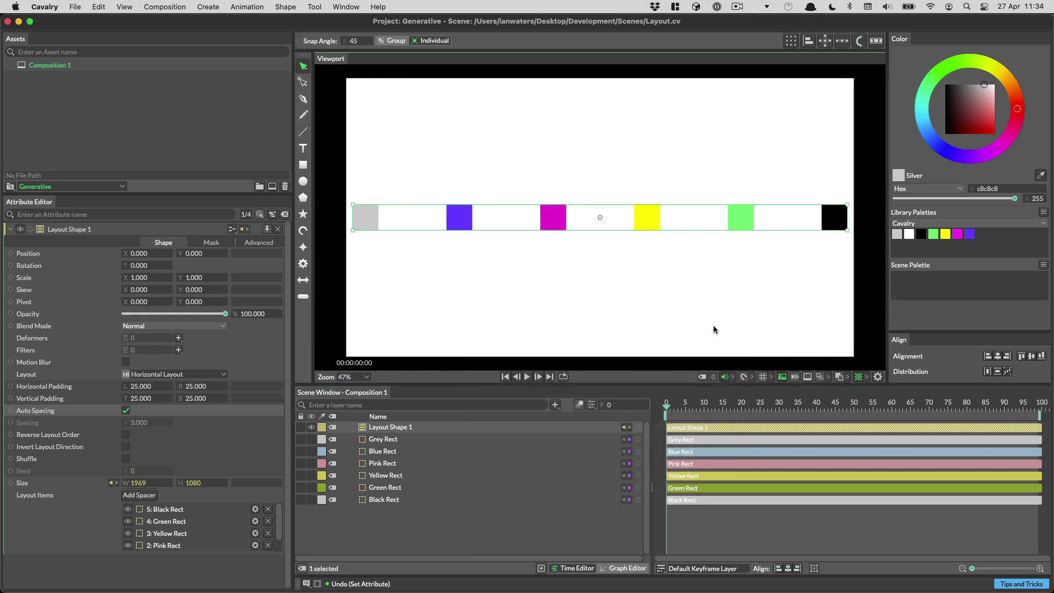
Set the composition resolution to the 1920x1080 (1080p) preset, close the settings and deselect the layout.
click(591, 405)
click(576, 182)
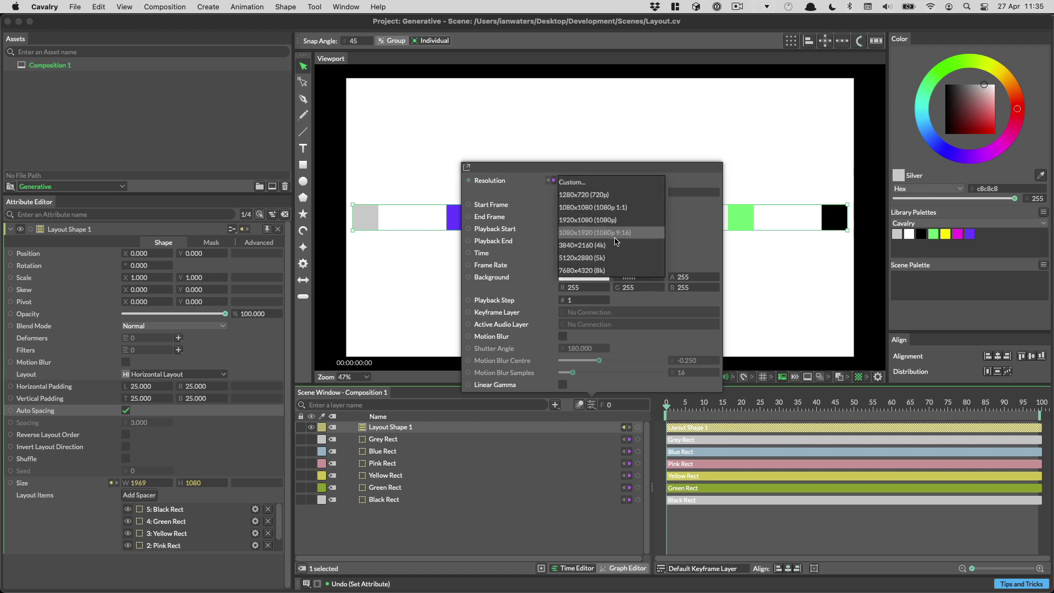
click(624, 221)
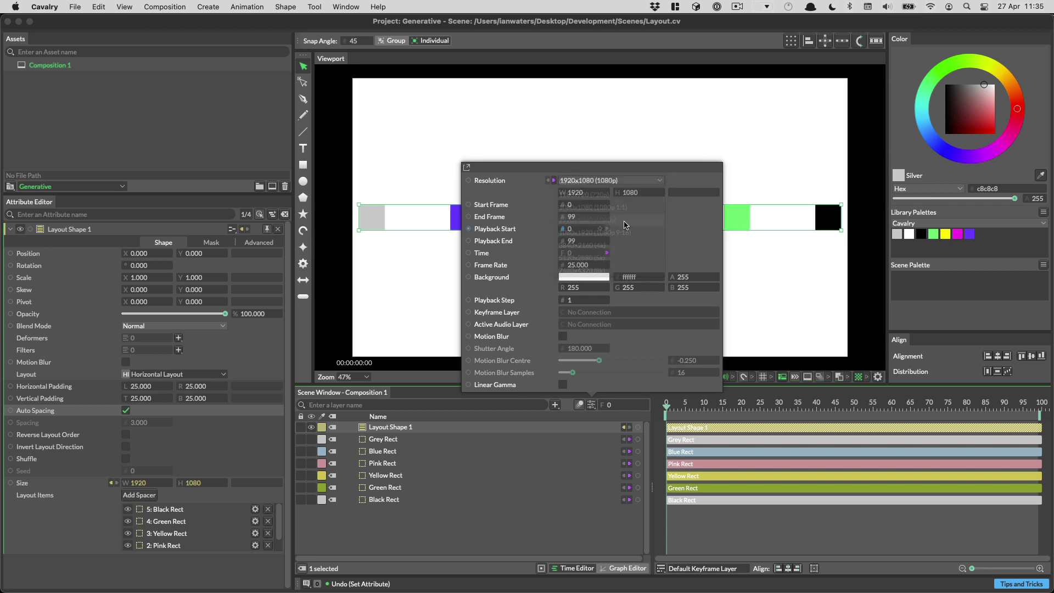
click(503, 475)
click(452, 512)
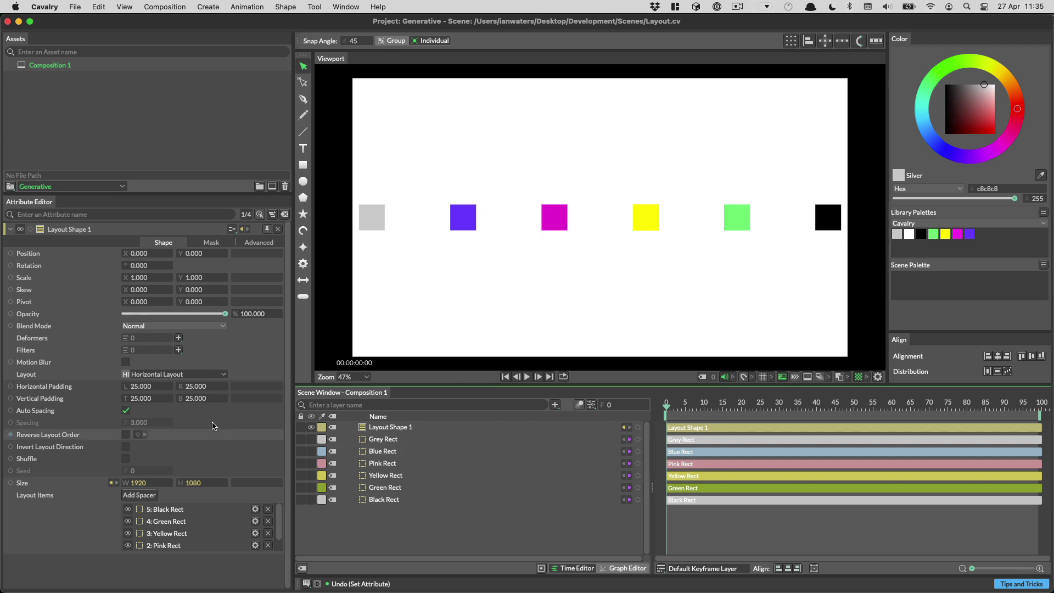
Toggle Reverse Layout Order on and off, and try Shuffle with seed 13 before disabling it.
click(126, 435)
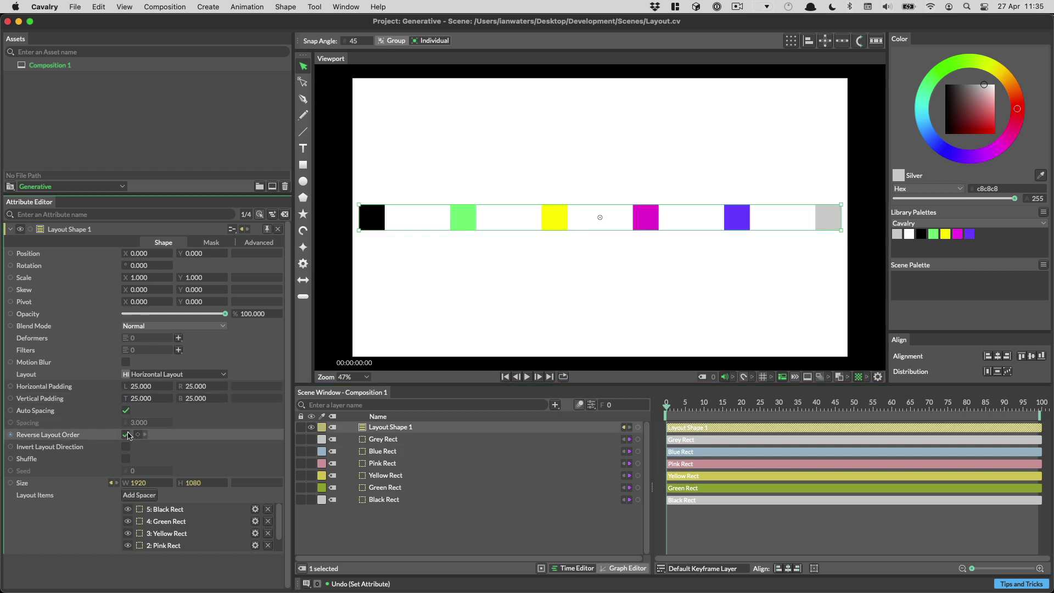
click(127, 435)
click(126, 460)
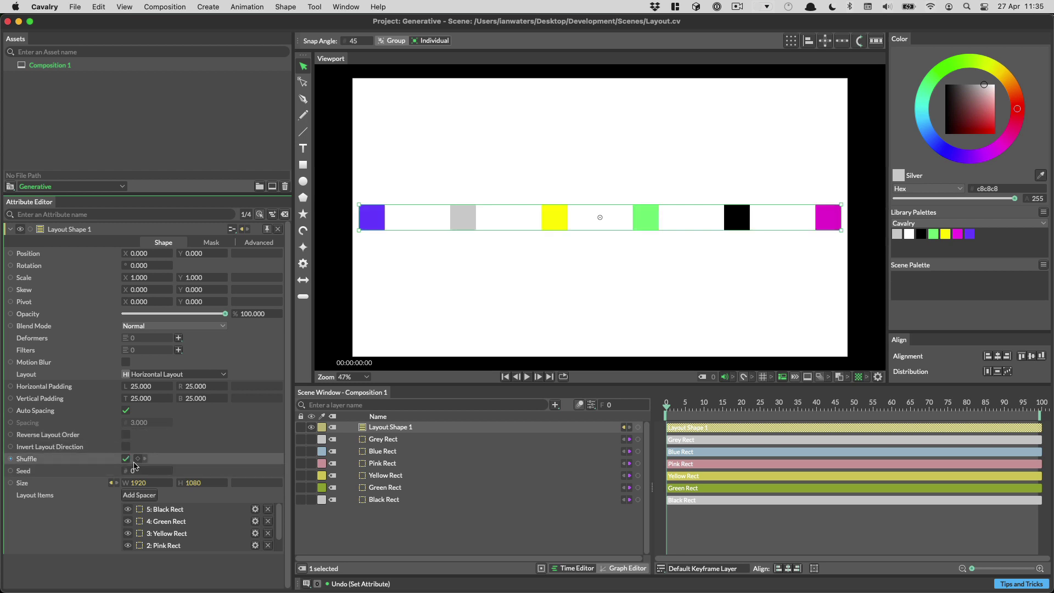
drag(134, 470, 142, 475)
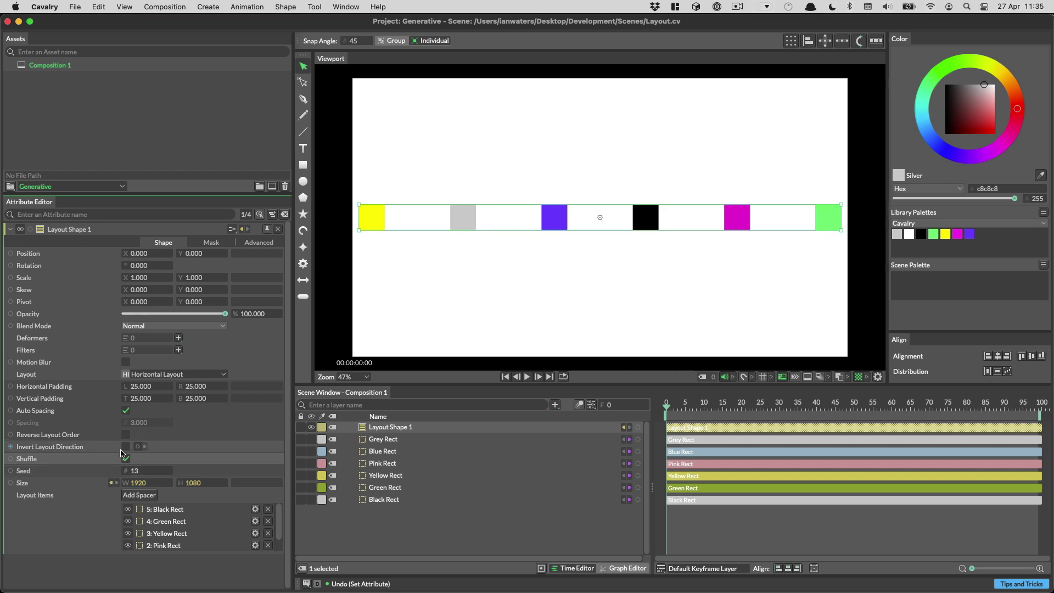
click(125, 458)
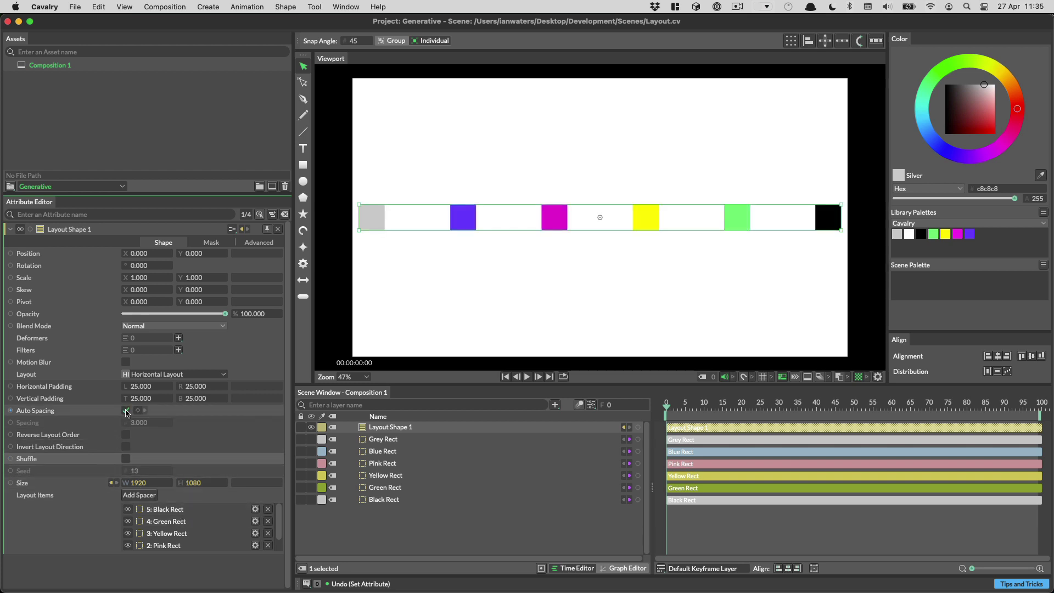
Disable Auto Spacing, try a larger Spacing between the rectangles and return it to 3.
click(125, 411)
click(140, 422)
text(66)
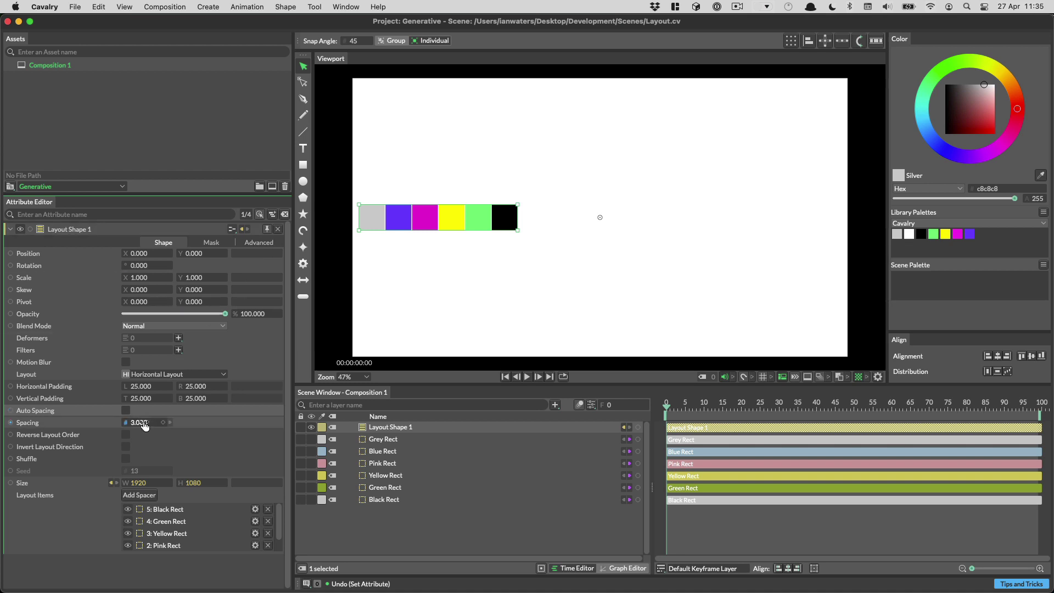
key(Return)
drag(140, 423, 143, 423)
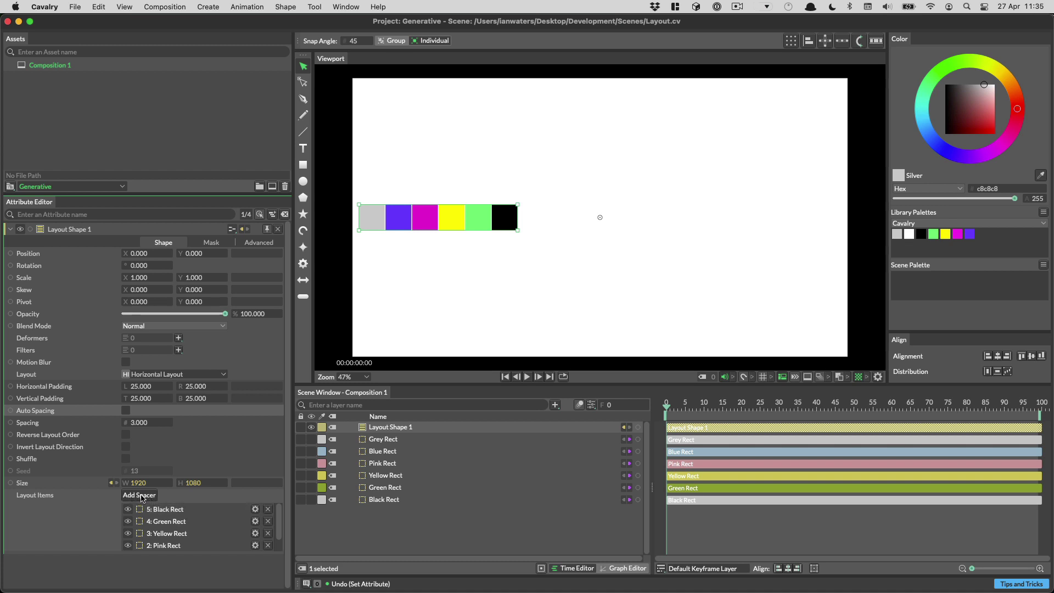
Add a spacer to the layout items and move it between the Green Rect and Yellow Rect.
click(140, 496)
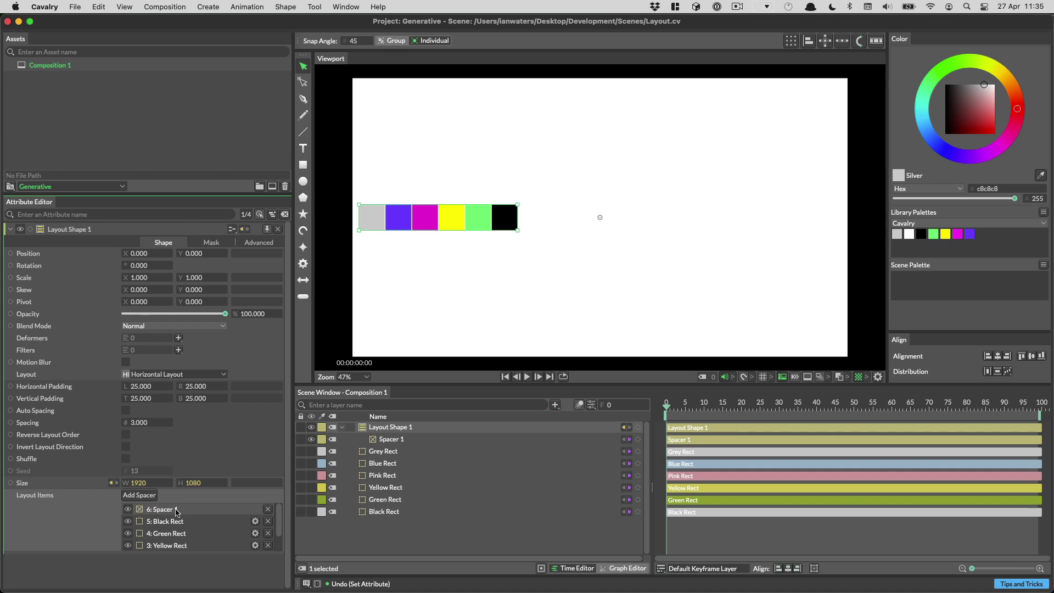
mouse_move(169, 512)
mouse_down()
mouse_move(181, 542)
mouse_move(172, 526)
mouse_up()
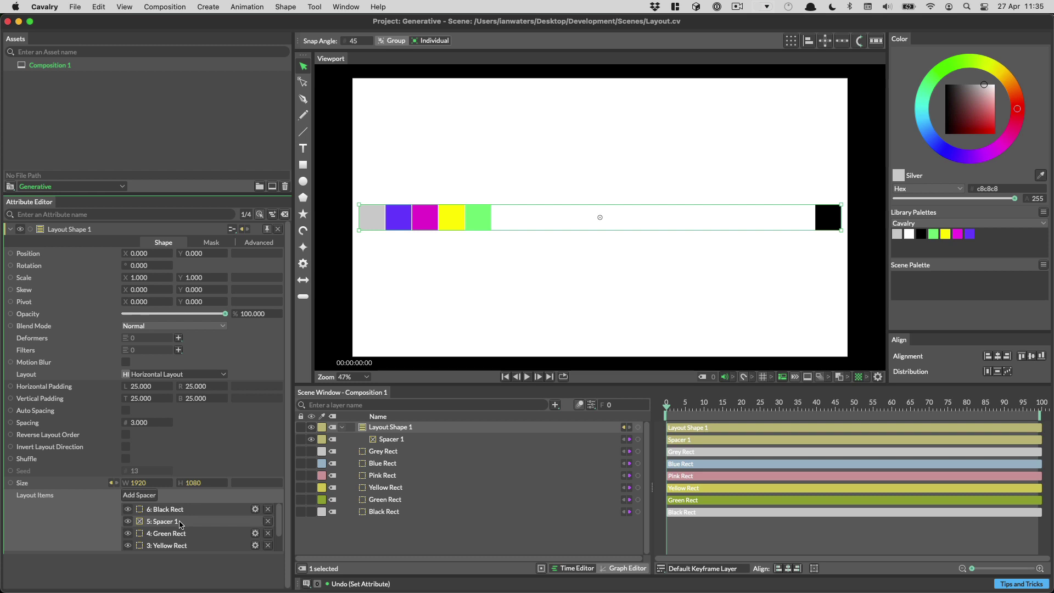
drag(173, 522, 178, 537)
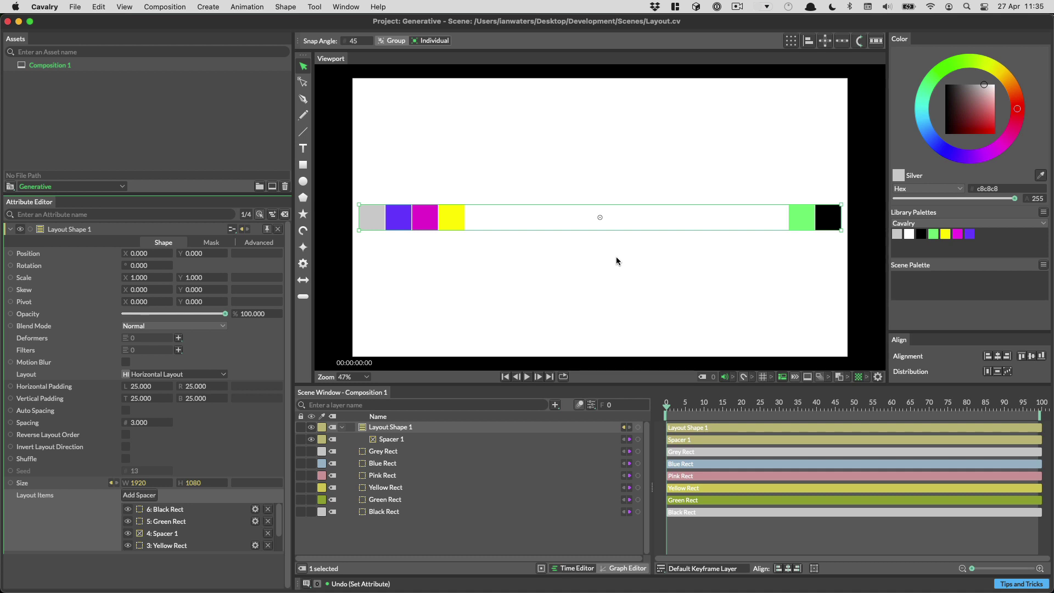
scroll(201, 526, down, 2)
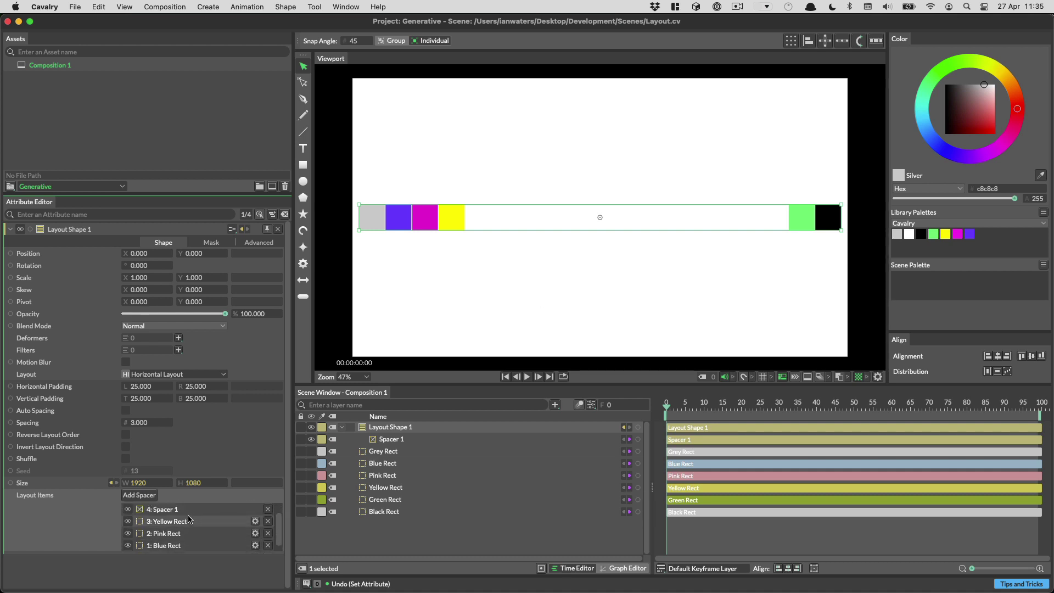
scroll(197, 522, up, 2)
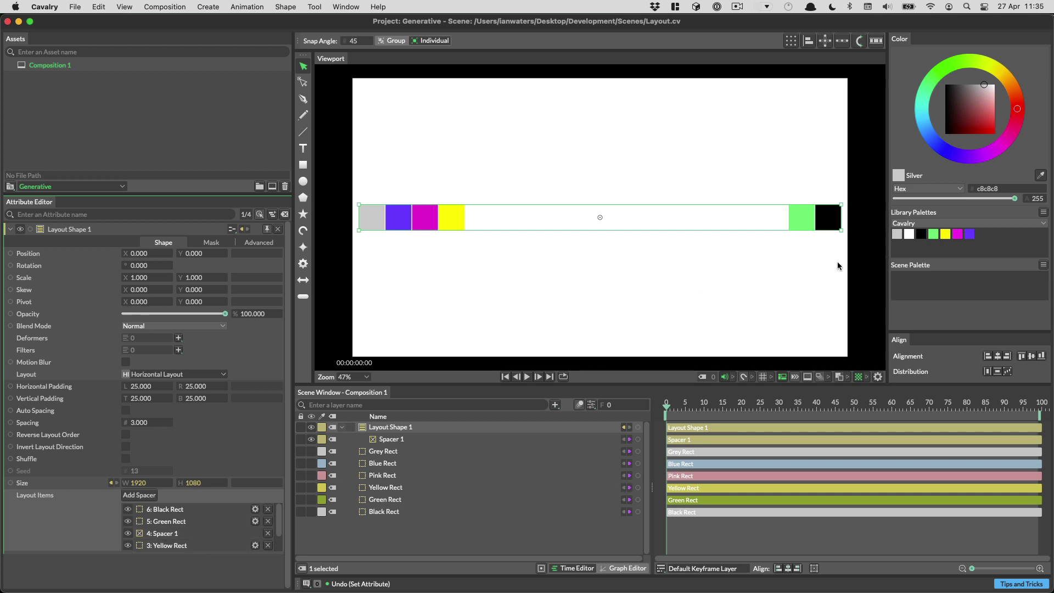
Move the spacer between the Black Rect and Green Rect, and try changing the composition's resolution width.
drag(163, 531, 162, 520)
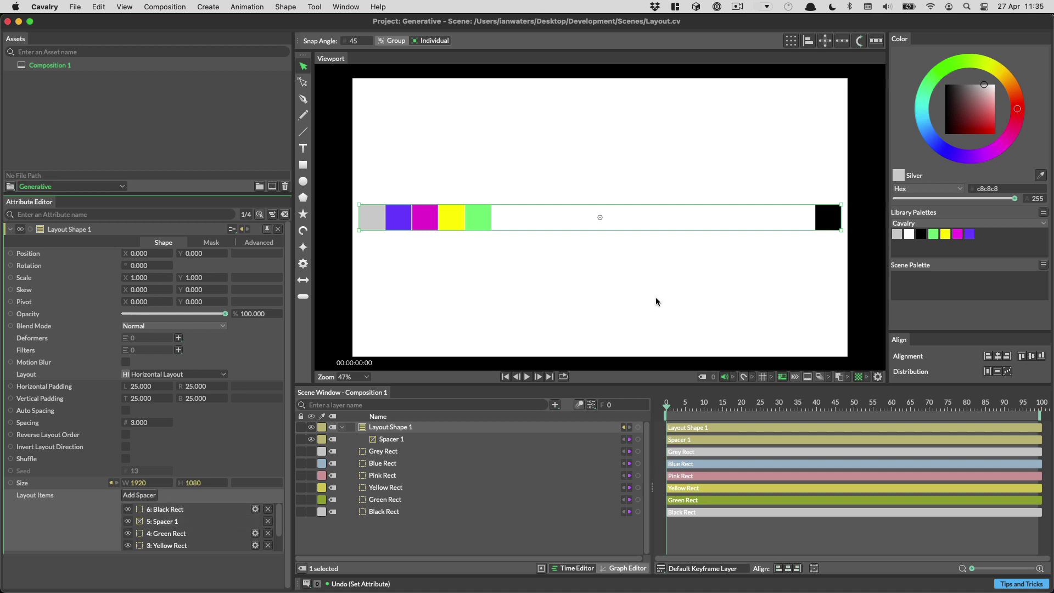
click(592, 406)
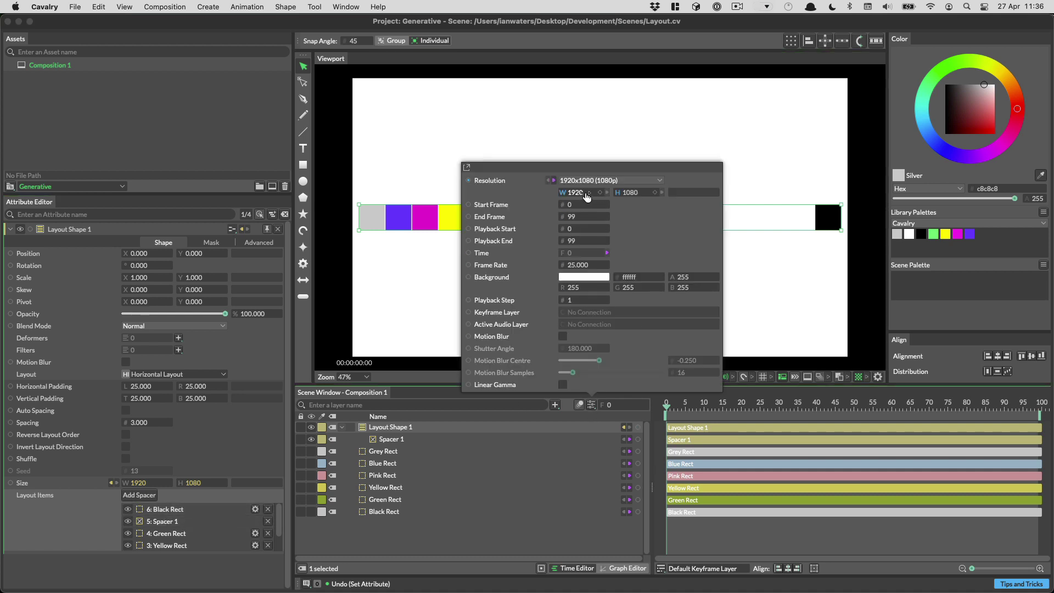
mouse_move(576, 192)
mouse_down()
mouse_move(590, 192)
mouse_move(576, 192)
mouse_up()
click(476, 538)
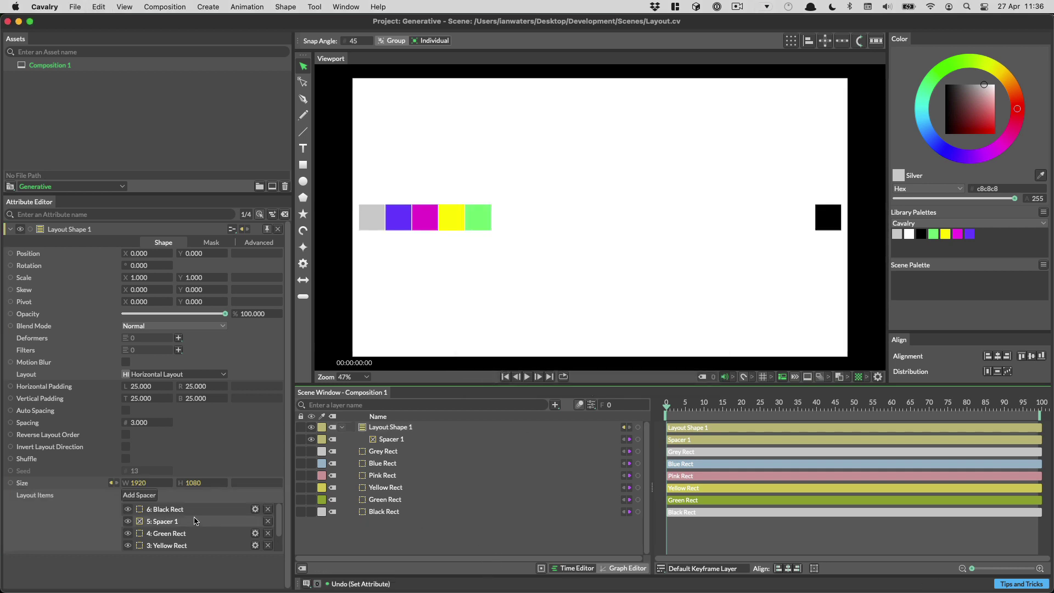
Try the Green Rect's Vertical Alignment at 1.000 in the layout items, then lower it to 0.527.
scroll(208, 534, down, 1)
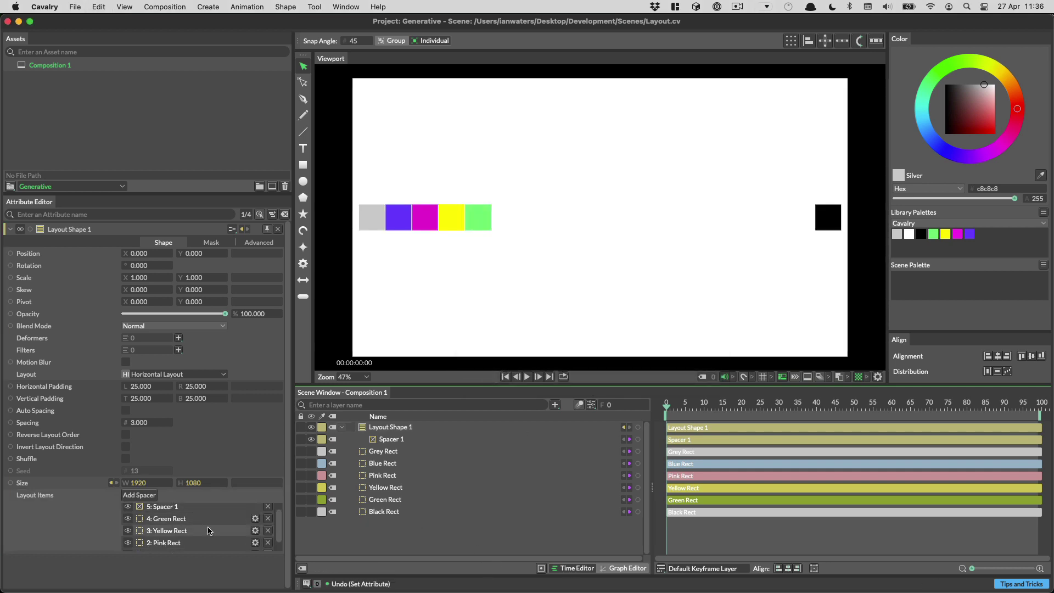
click(256, 520)
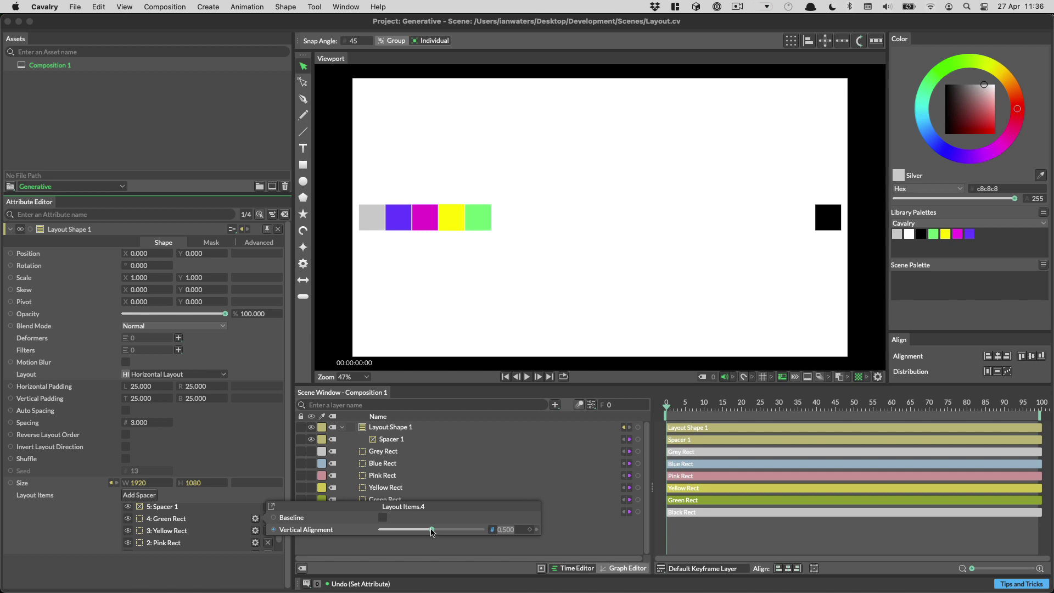
drag(432, 532, 547, 537)
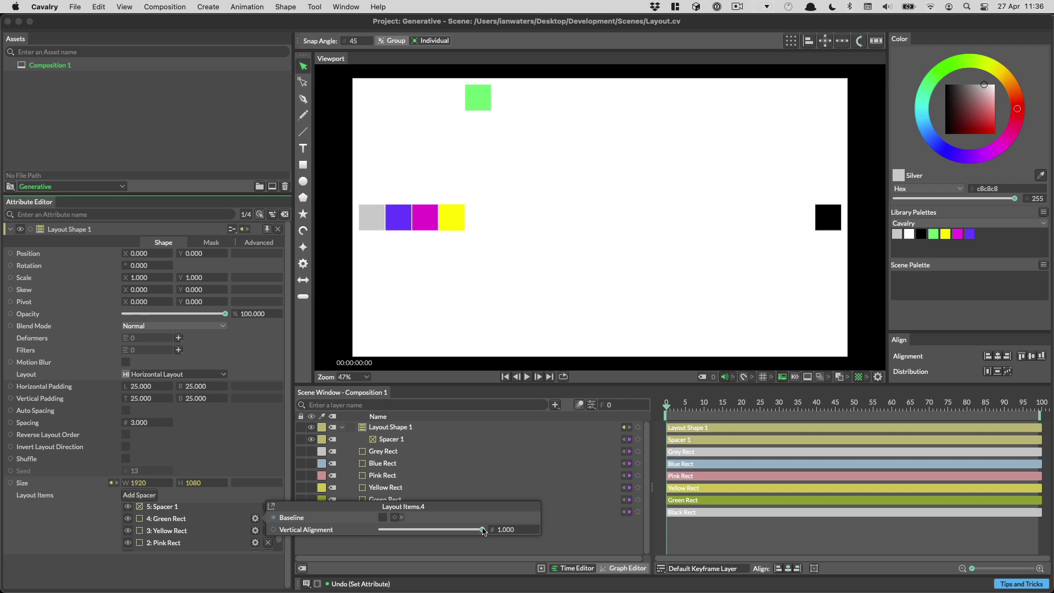
drag(482, 535, 445, 535)
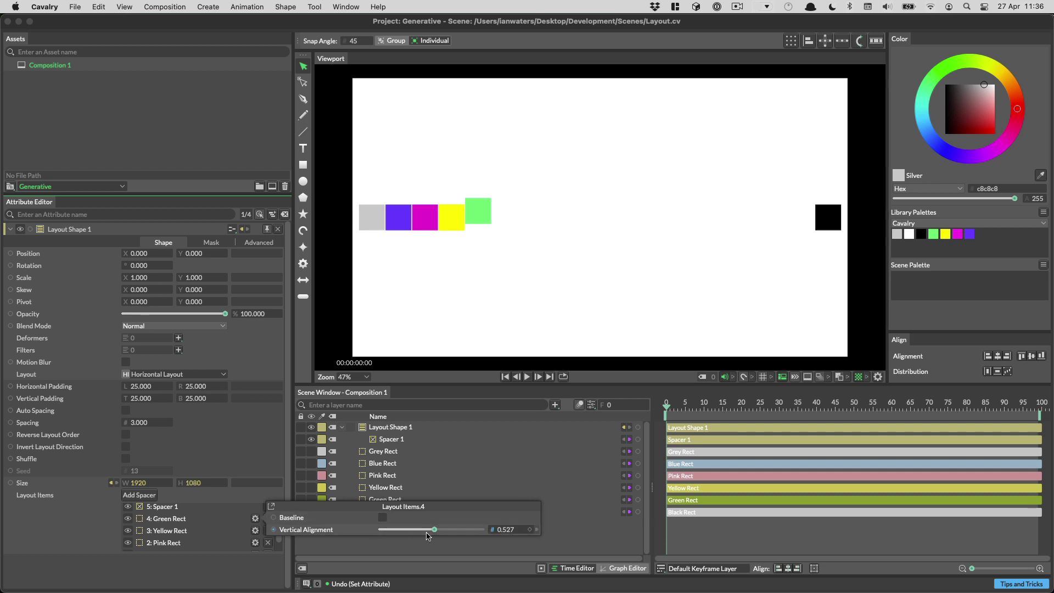
click(403, 553)
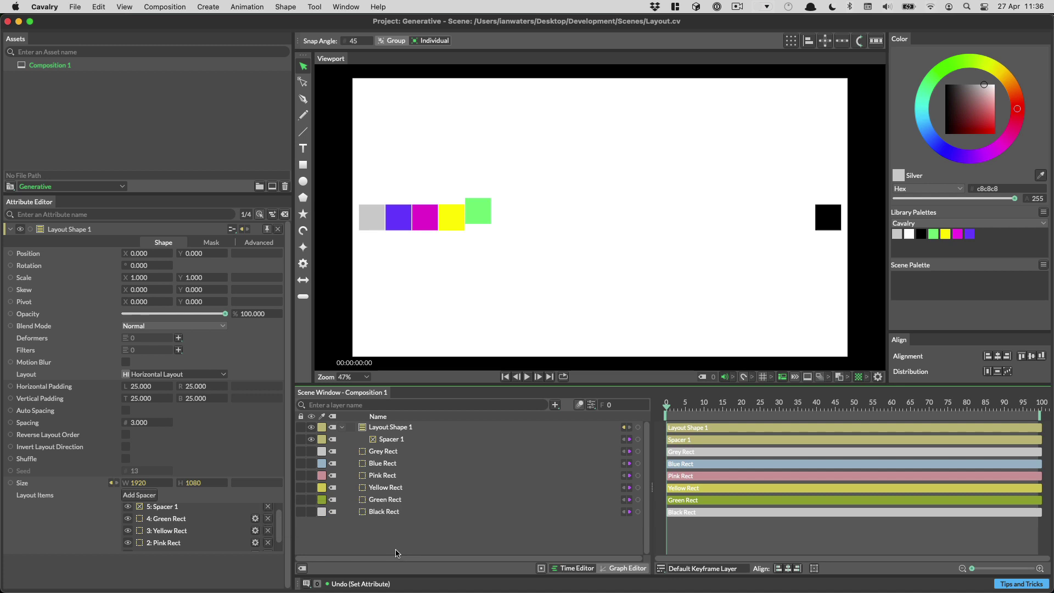
Set the Blue Rect's width to 121.
click(408, 465)
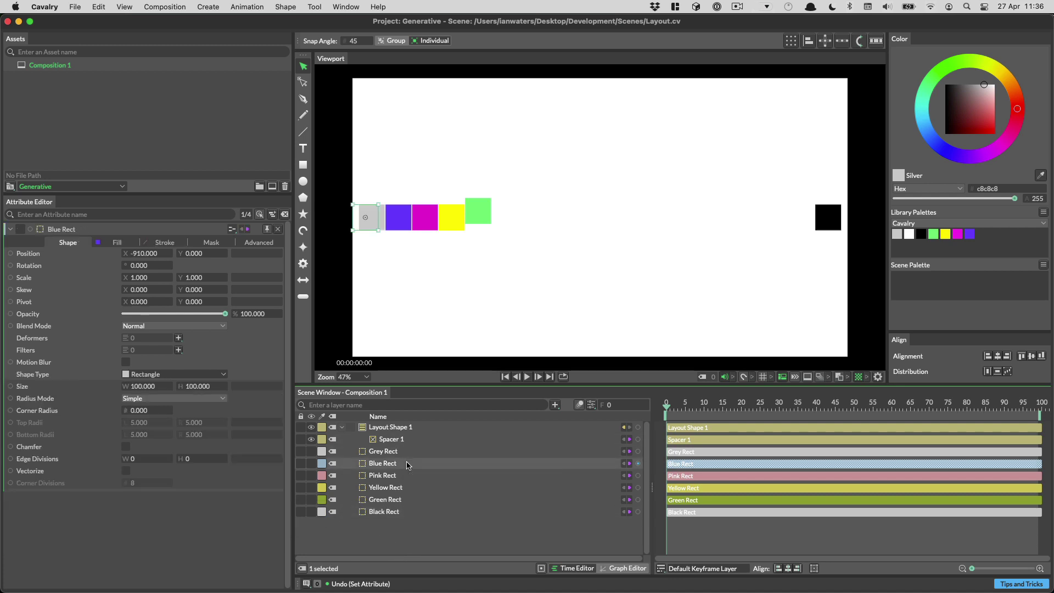
mouse_move(140, 391)
mouse_down()
mouse_move(426, 392)
mouse_move(145, 391)
mouse_up()
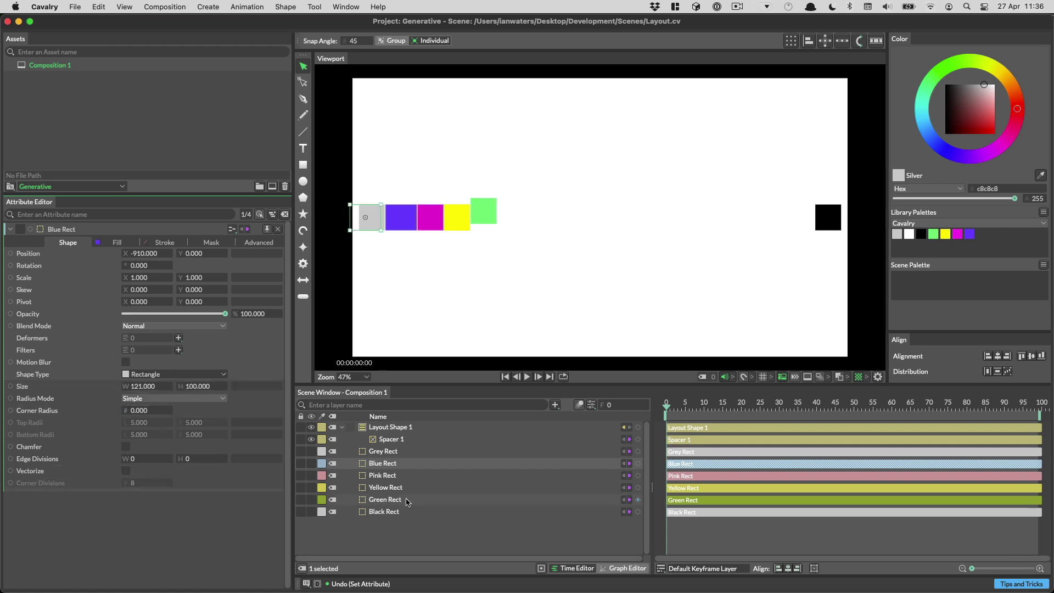
click(484, 530)
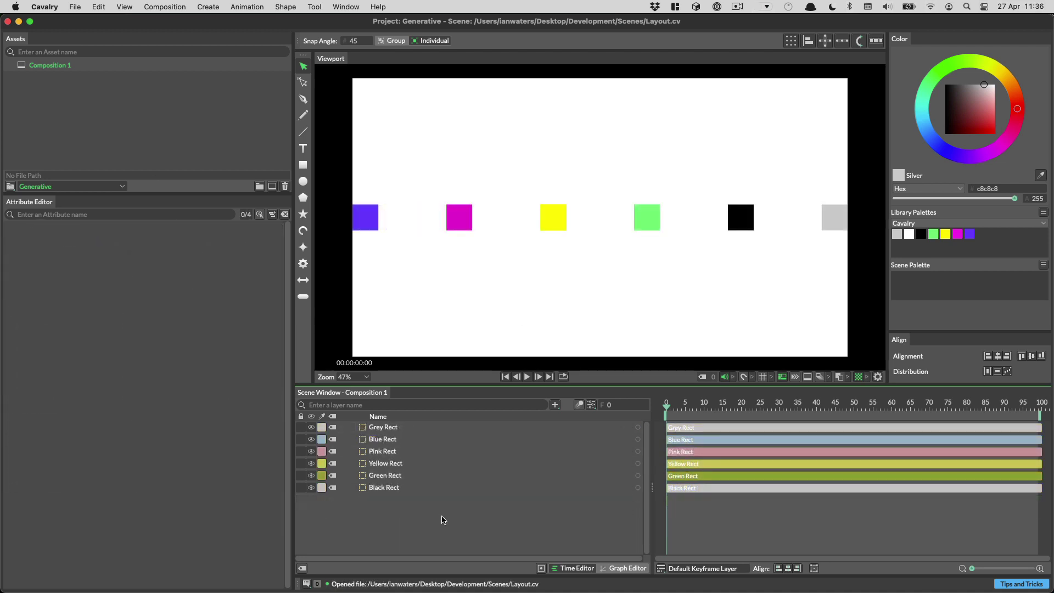
Embed all six rectangles in a Grid Layout and set its number of rows to 2.
drag(445, 499, 442, 424)
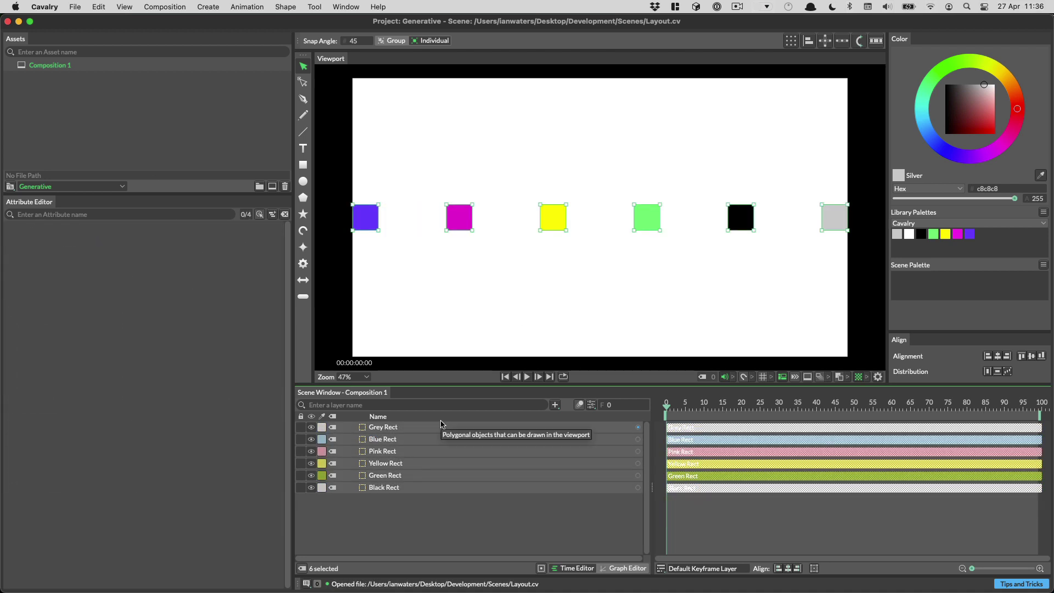
right_click(458, 213)
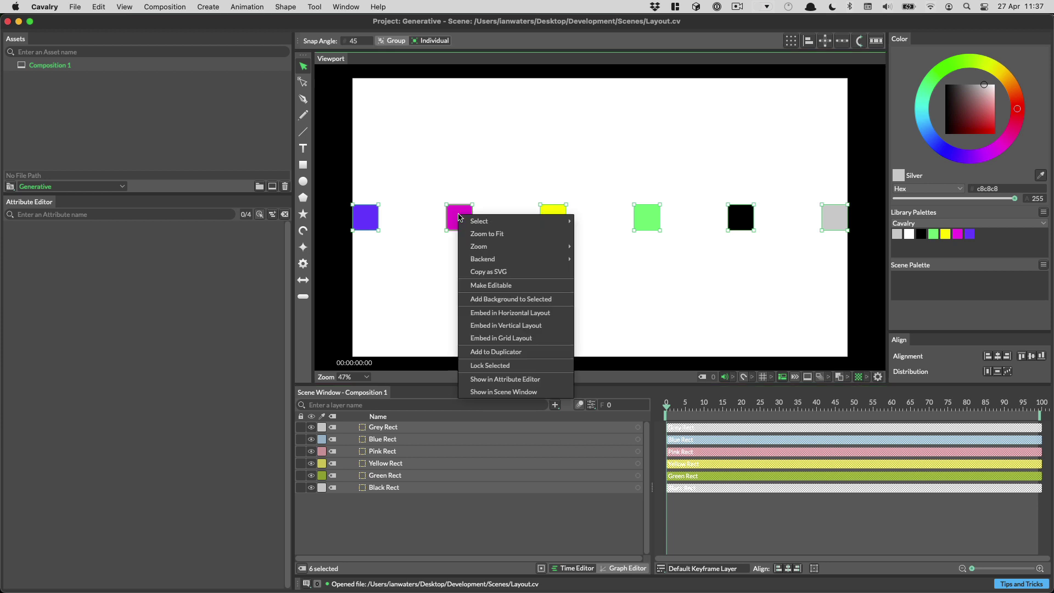
click(536, 339)
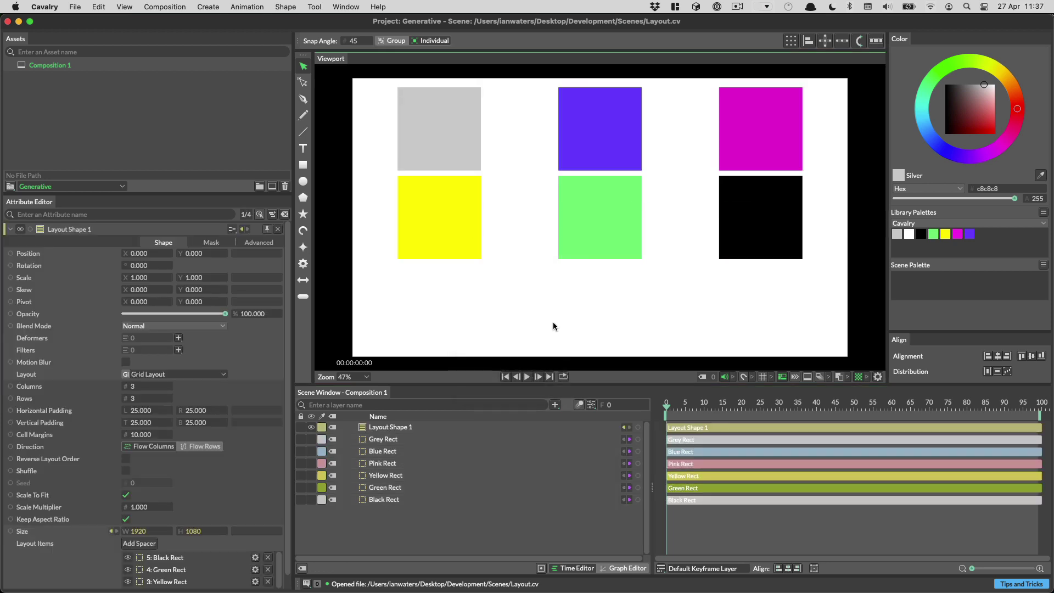
click(144, 397)
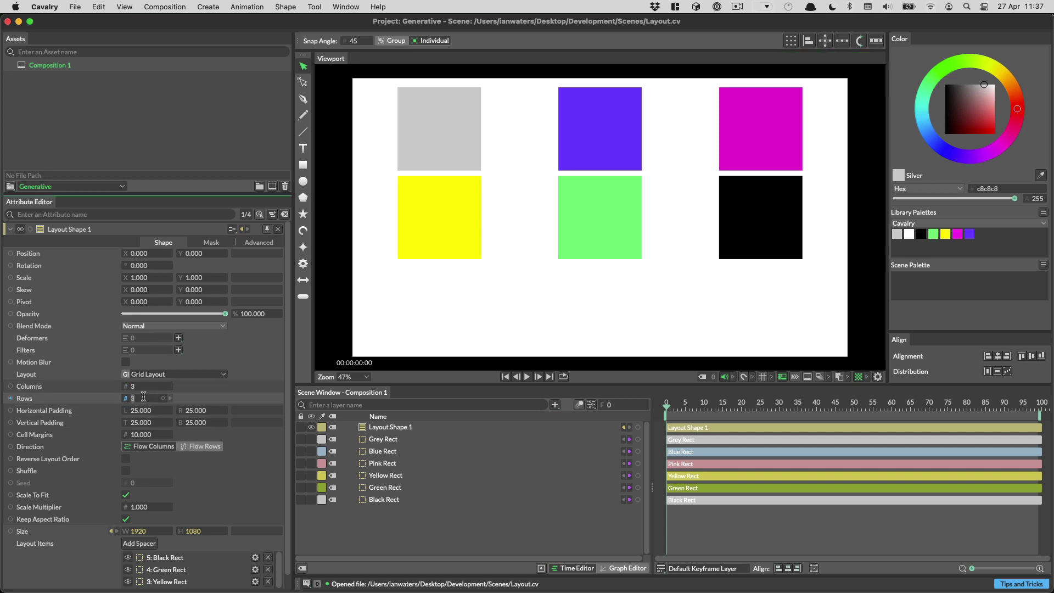
text(2)
key(Return)
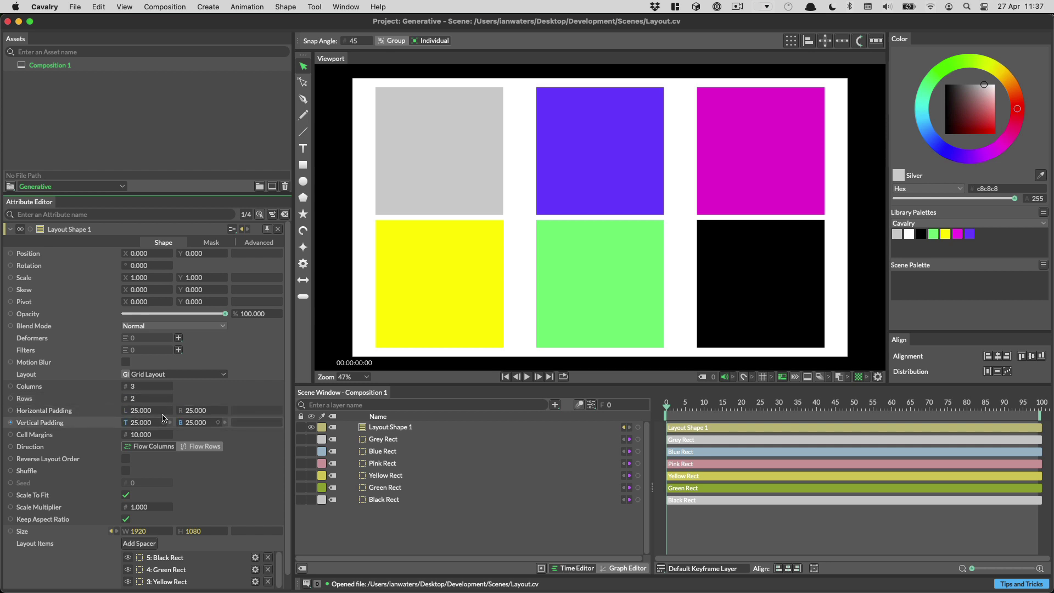
Try a different left Horizontal Padding and different Cell Margins on the grid, restoring the original values.
drag(144, 411, 175, 411)
key(super+z)
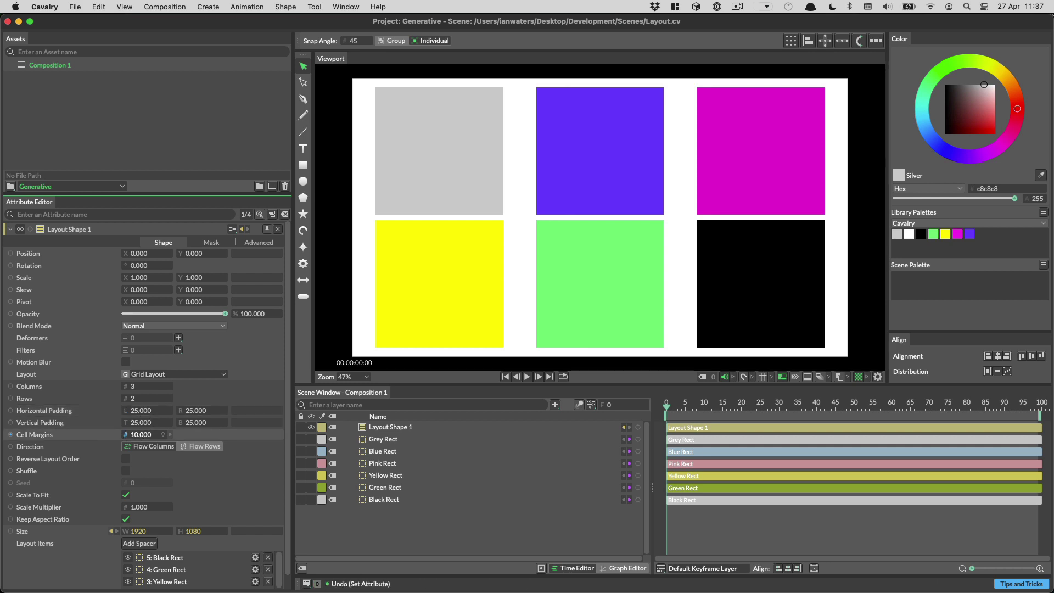
mouse_move(141, 435)
mouse_down()
mouse_move(182, 434)
mouse_move(132, 434)
mouse_move(164, 434)
mouse_move(139, 443)
mouse_up()
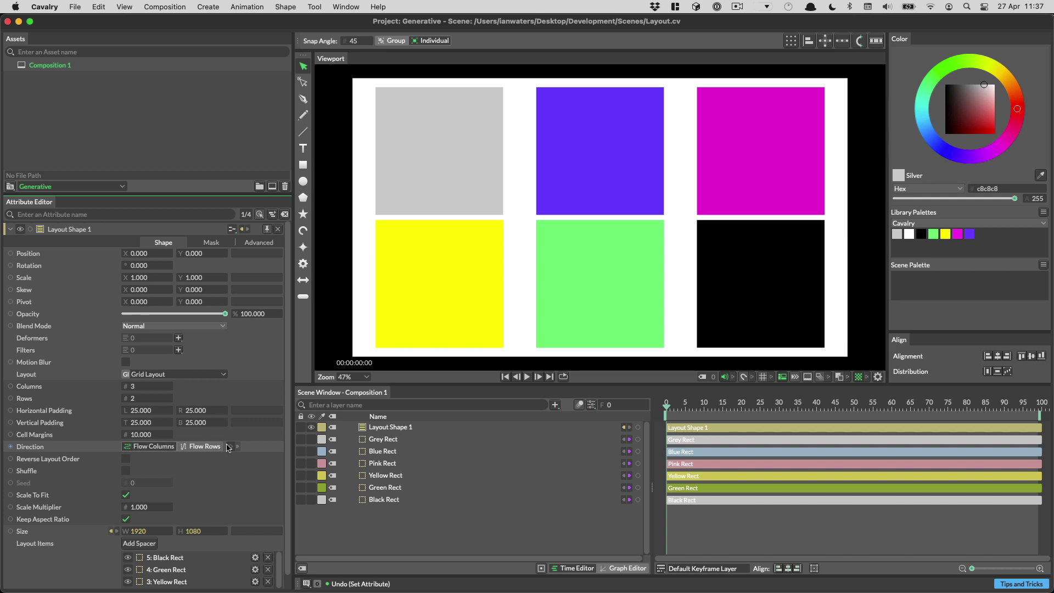
Switch the grid's Direction to Flow Rows and back to Flow Columns.
click(204, 447)
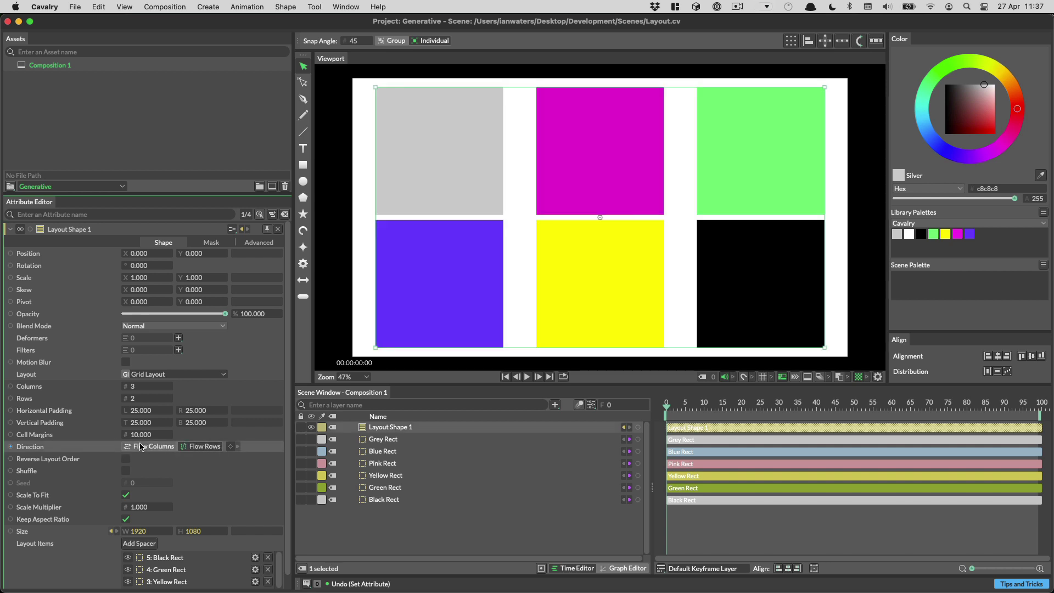
click(139, 446)
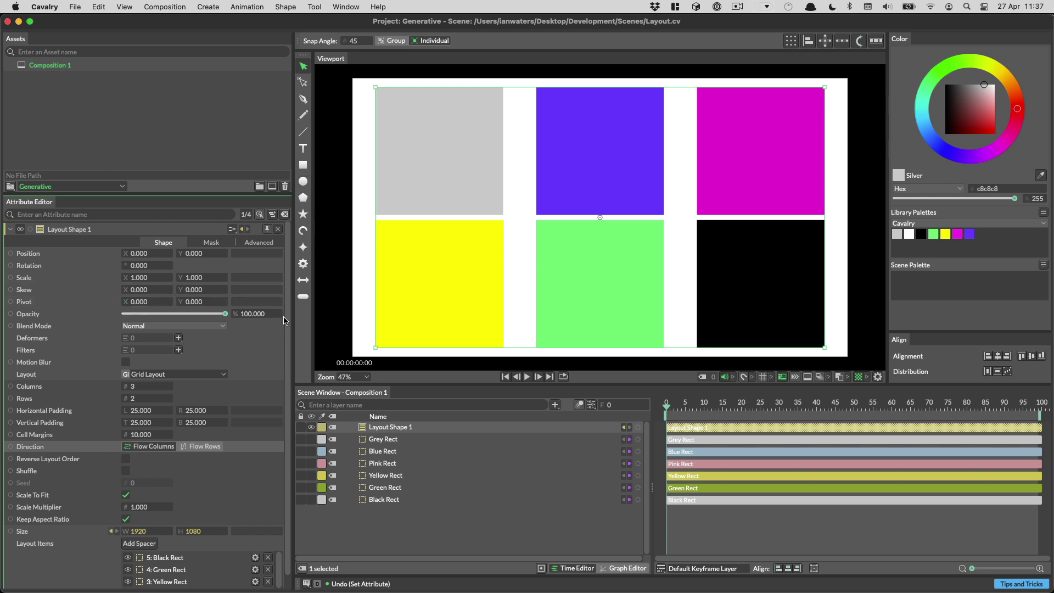
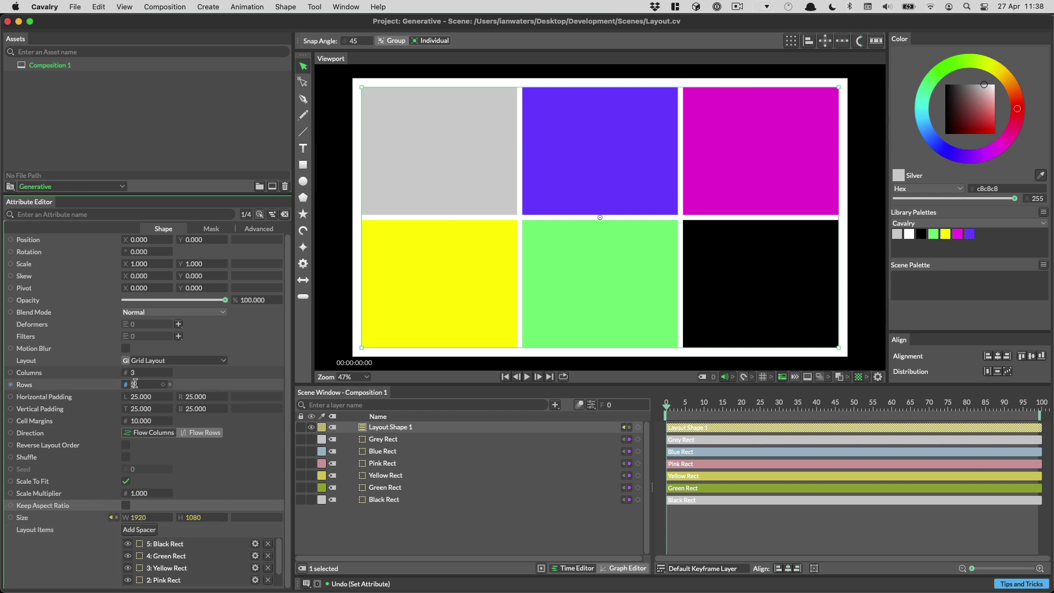
Set the grid's rows to 3 and give the Grey Rect a Fixed Position of 1, 1.
key(Up)
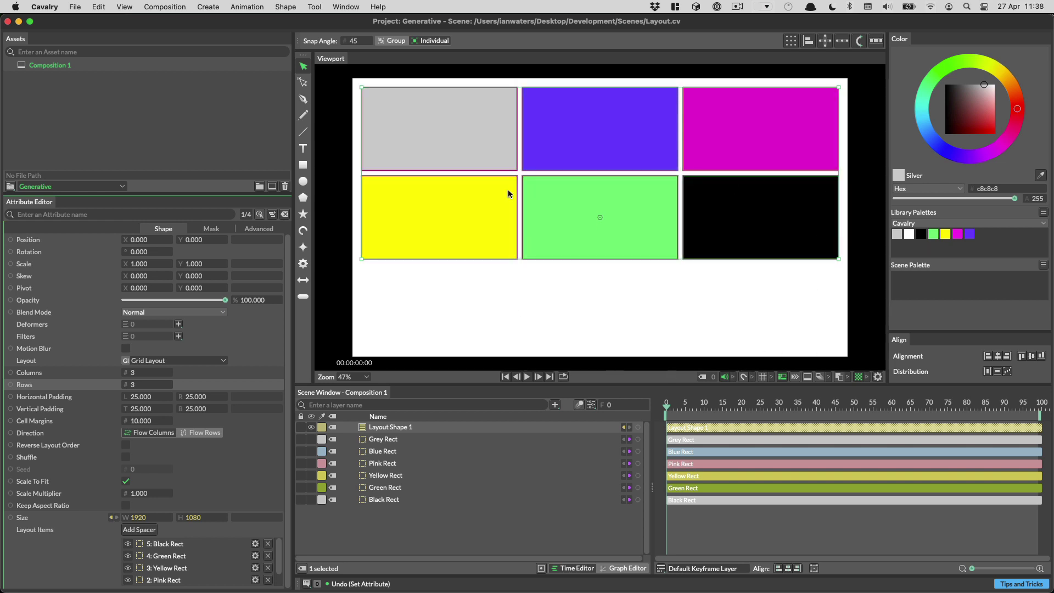
scroll(169, 571, down, 2)
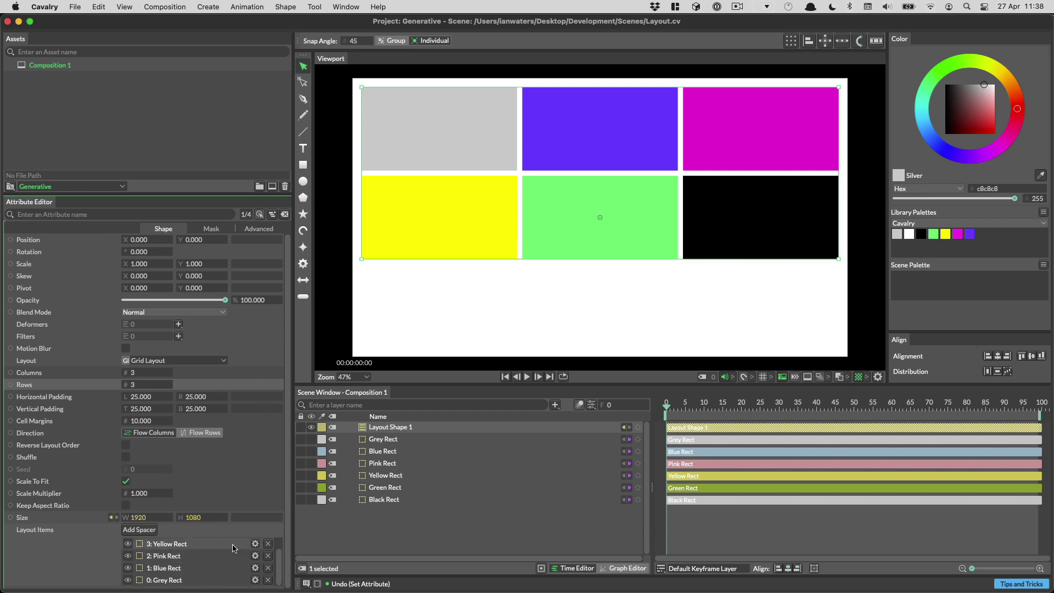
click(254, 580)
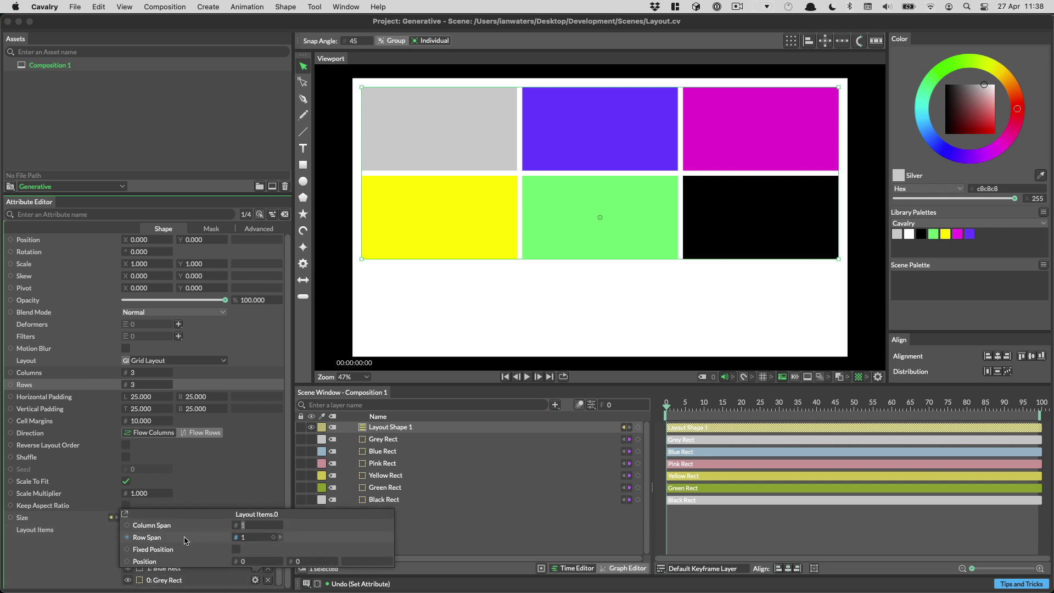
click(236, 550)
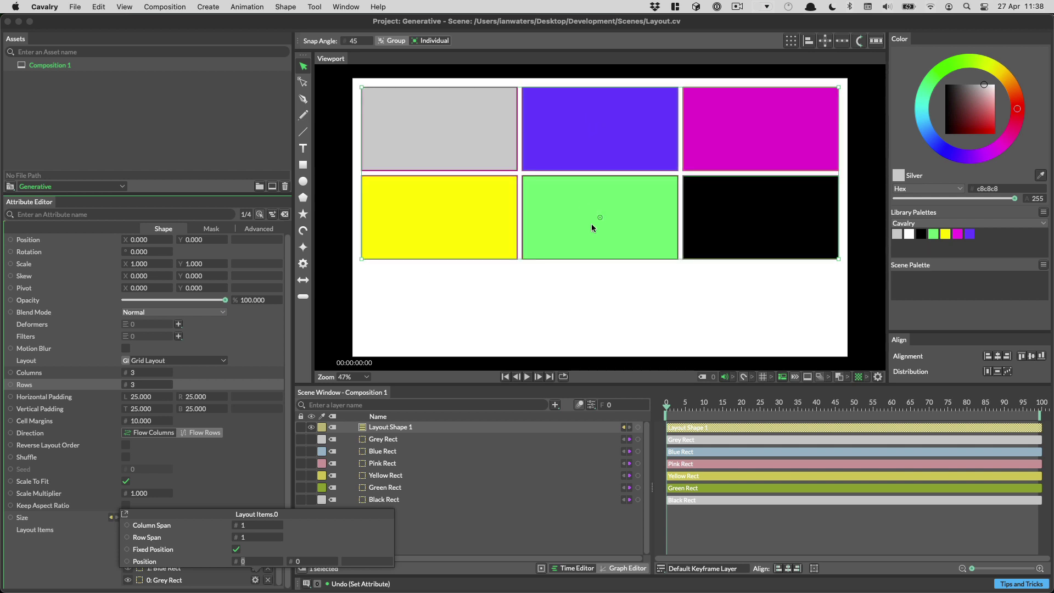
click(255, 560)
text(1)
key(Tab)
text(1)
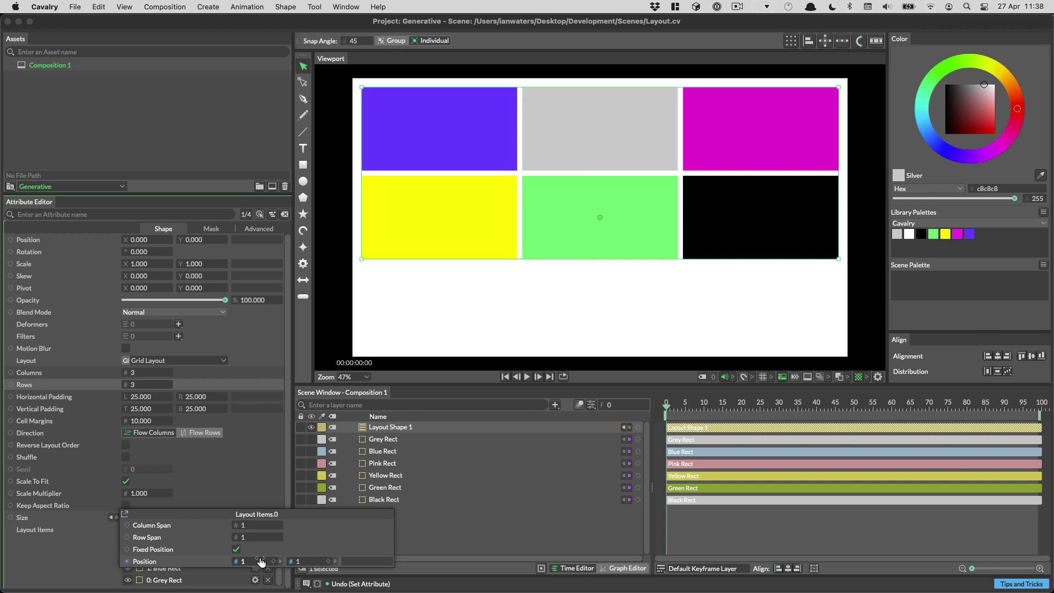
key(Return)
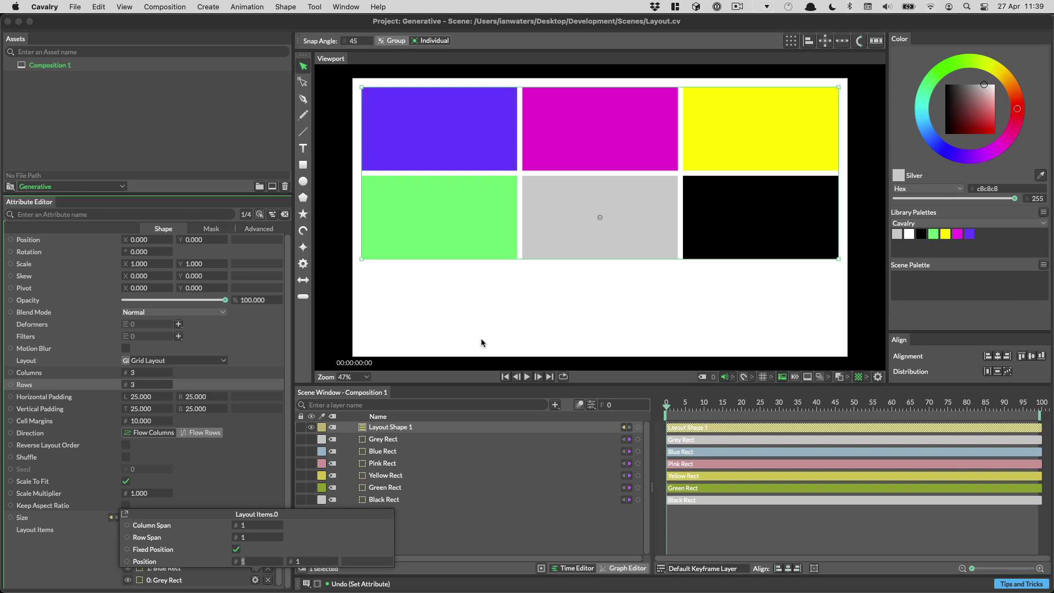
Set the Grey Rect's Column Span and Row Span to 2 and close its item settings.
click(252, 526)
text(2)
key(Return)
click(252, 537)
text(2)
key(Return)
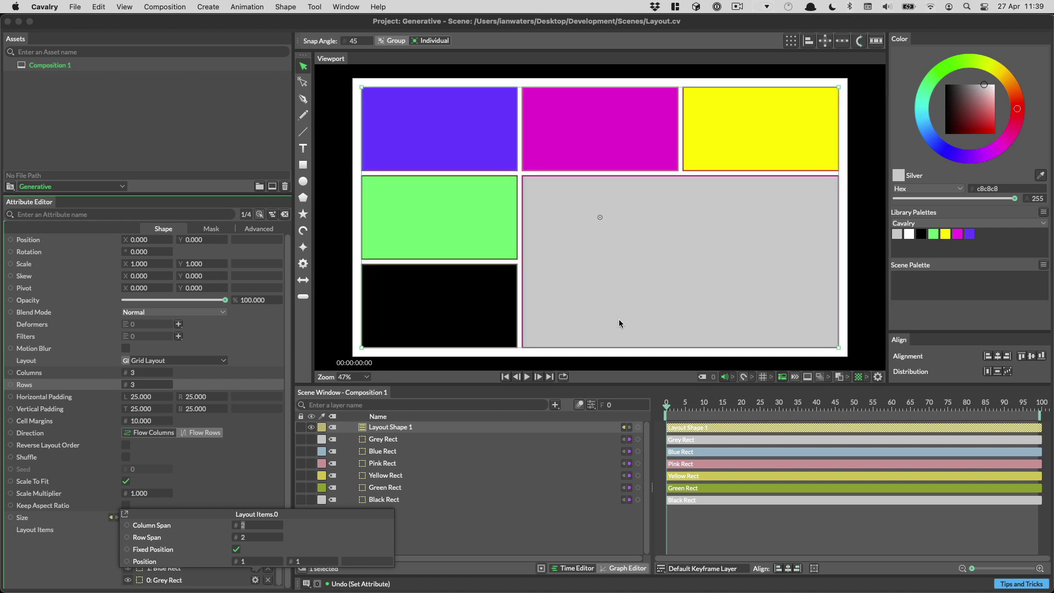
click(512, 534)
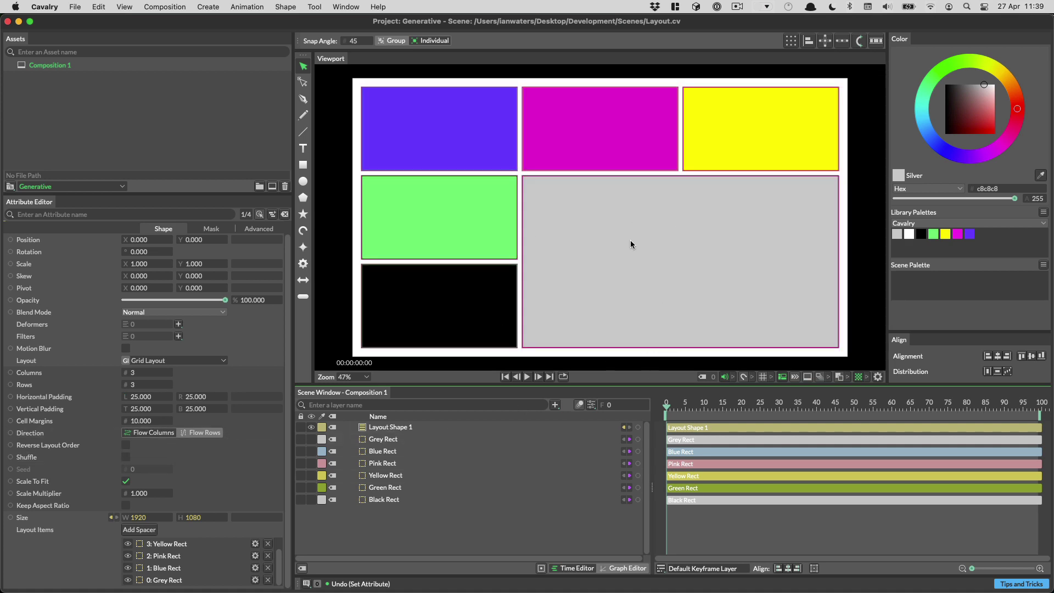
Set all four Horizontal and Vertical Padding values of the grid layout to 0.
click(146, 397)
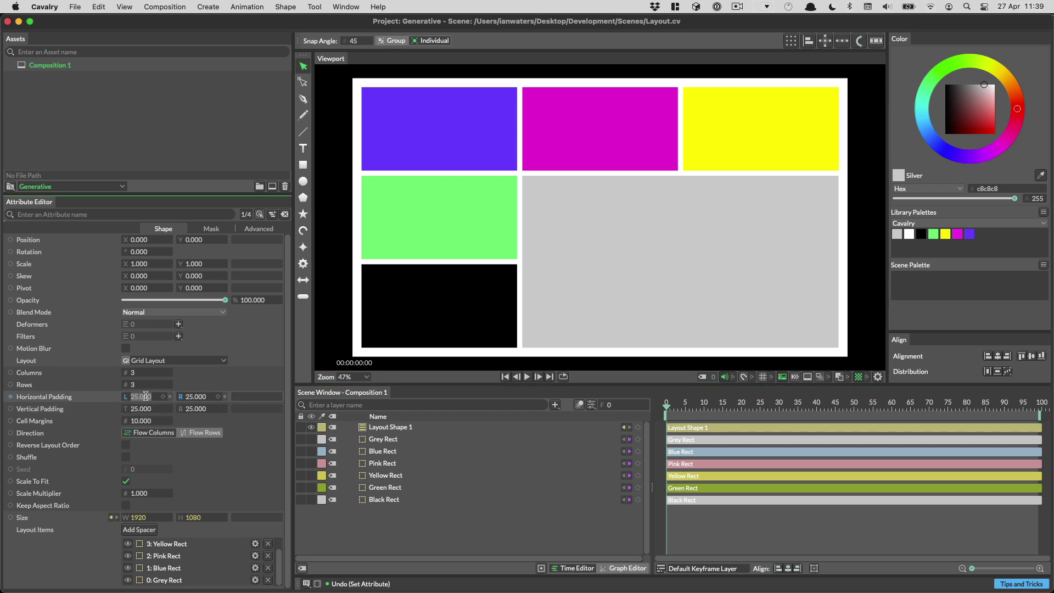
text(0)
key(Tab)
text(0)
key(Tab)
text(0)
key(Tab)
text(0)
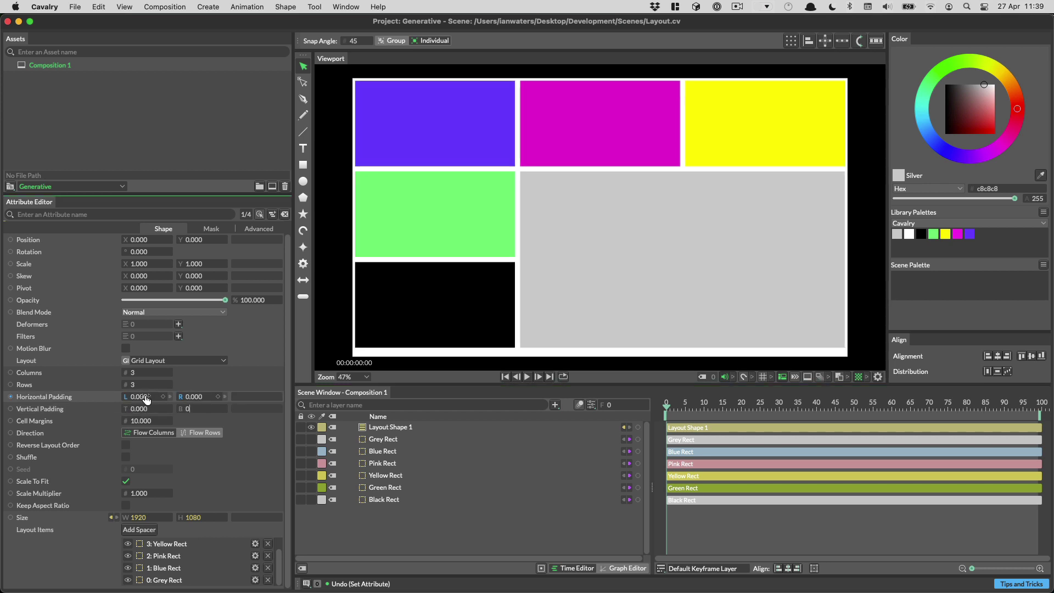
key(Return)
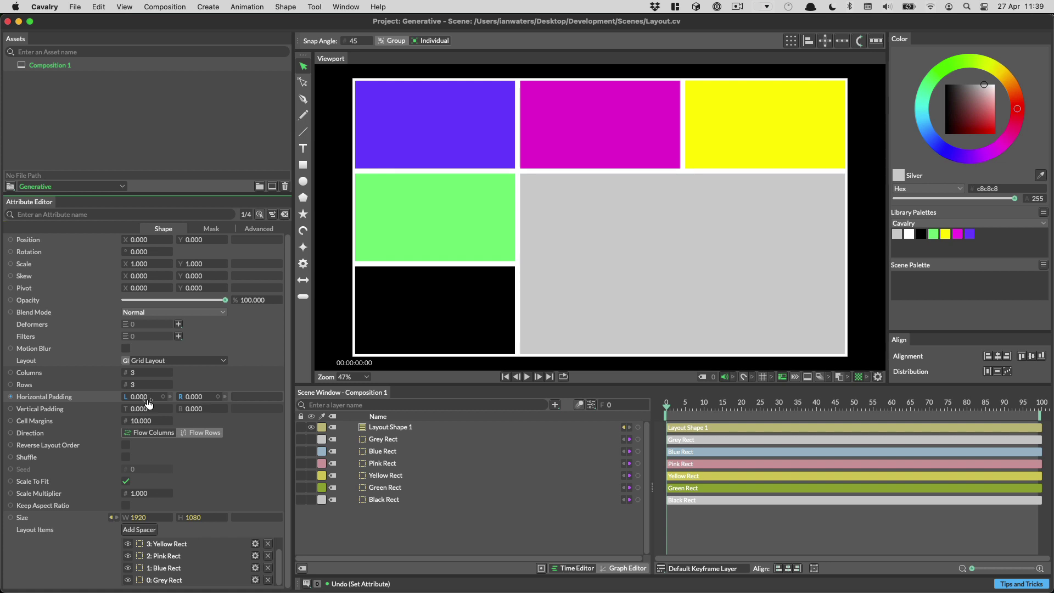
Set the grid's Cell Margins to 0 and select the layout shape in the viewport.
click(142, 419)
text(0)
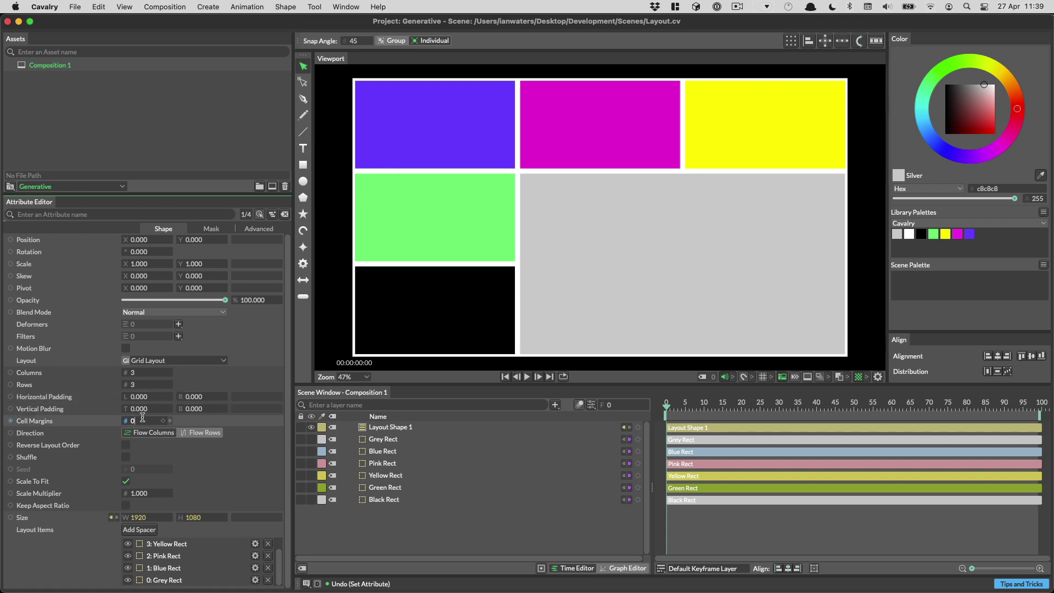
key(Return)
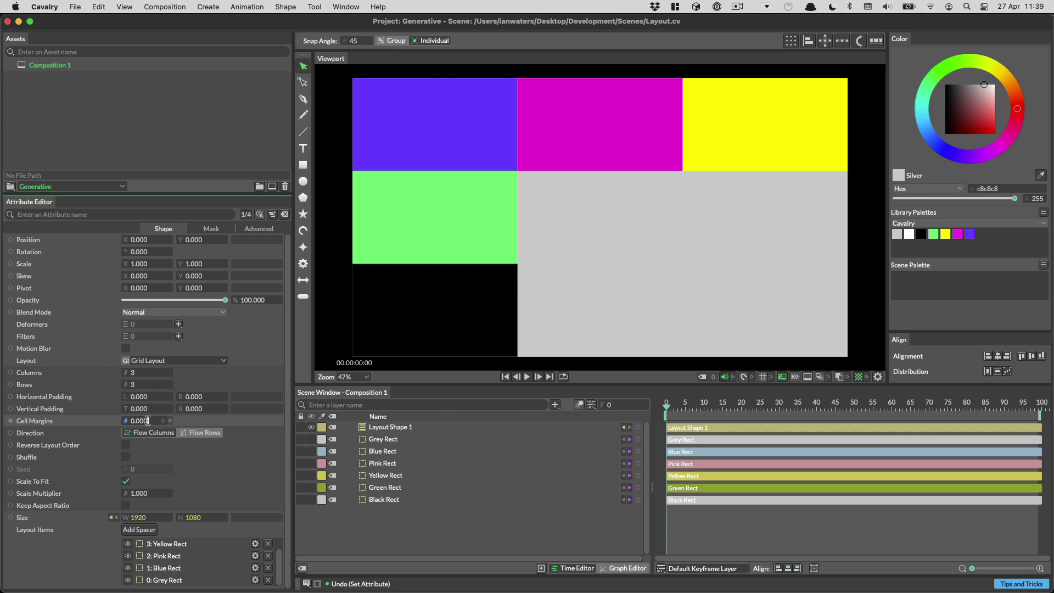
click(379, 104)
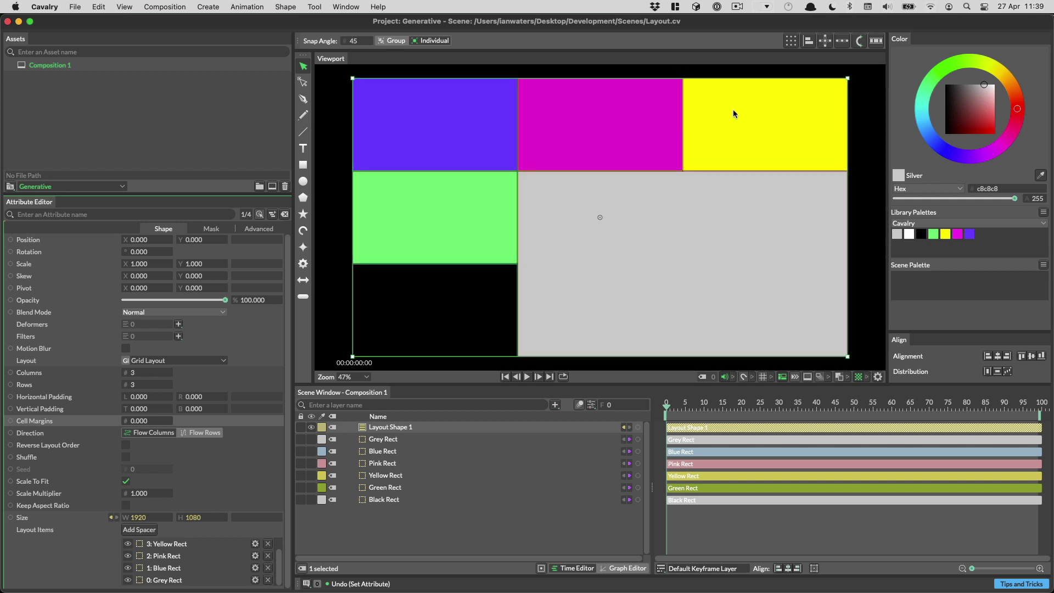
Create a second composition, open it and check its composition settings.
click(272, 186)
double_click(55, 66)
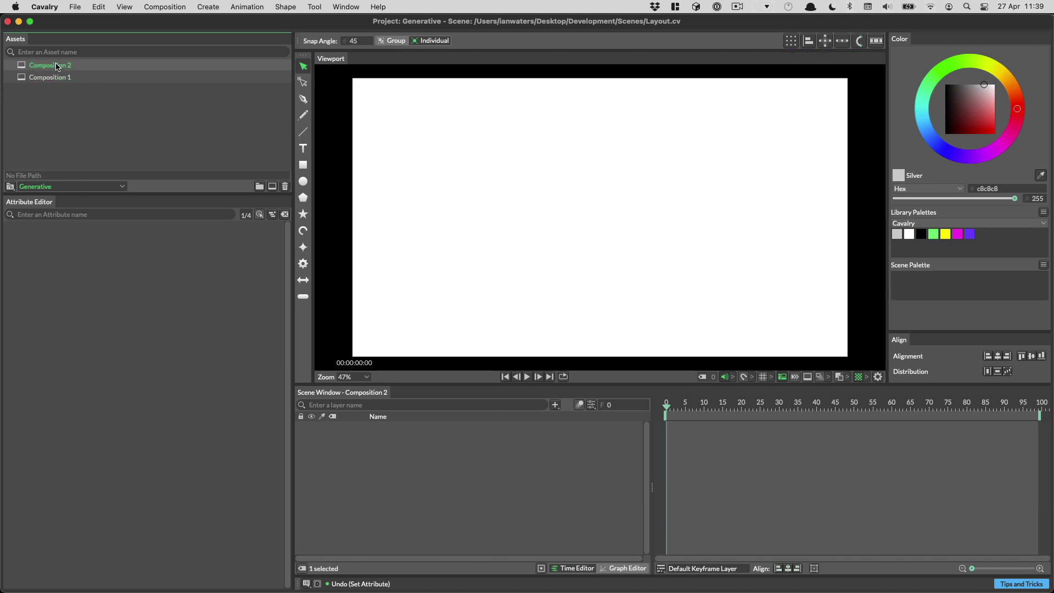
click(591, 405)
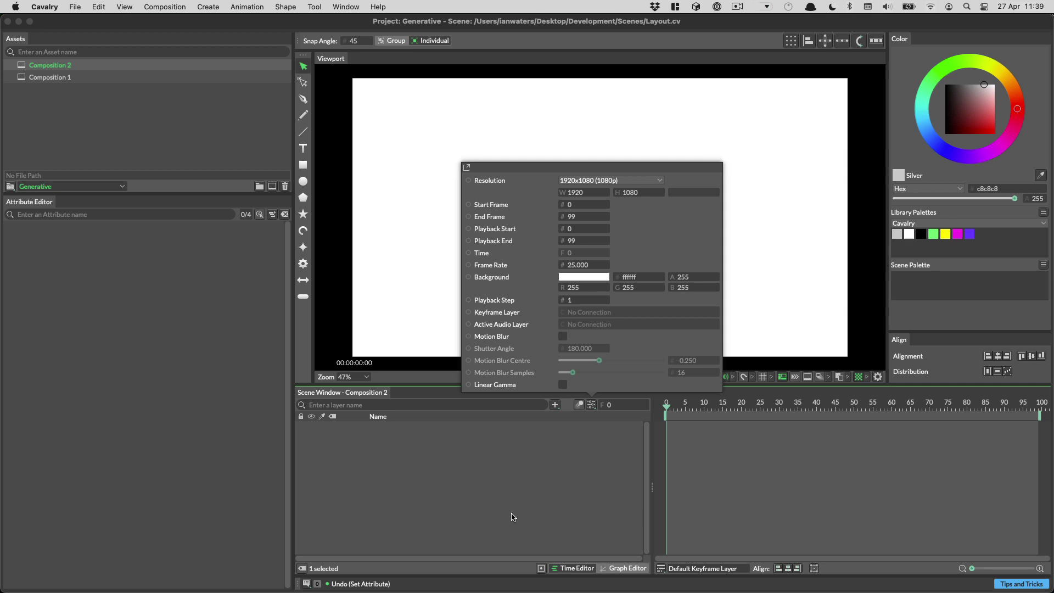
click(503, 465)
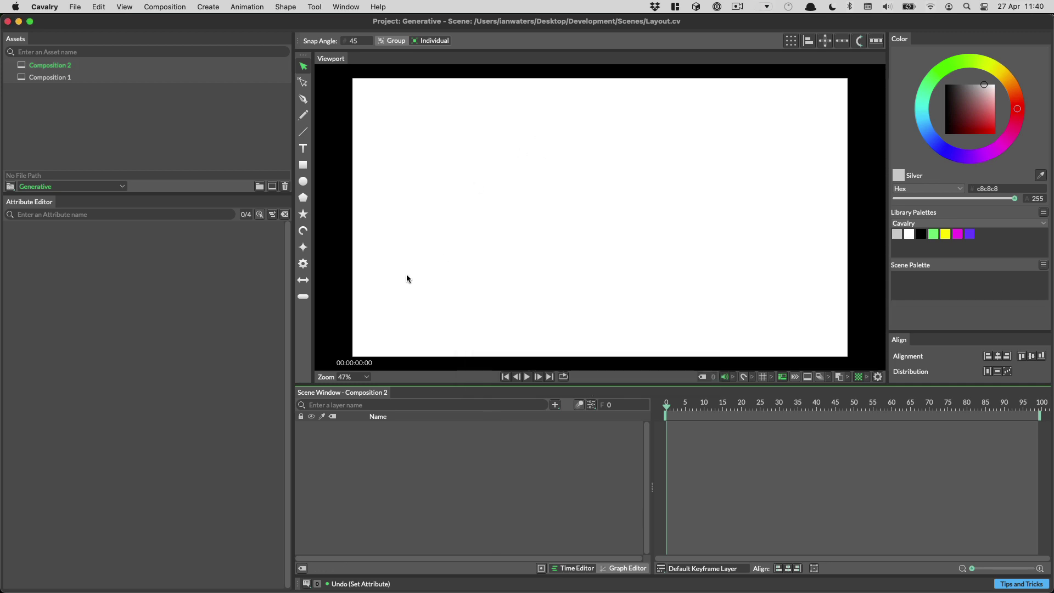
Add a background shape to the new composition and colour it with the Silver library swatch.
key(super+shift+b)
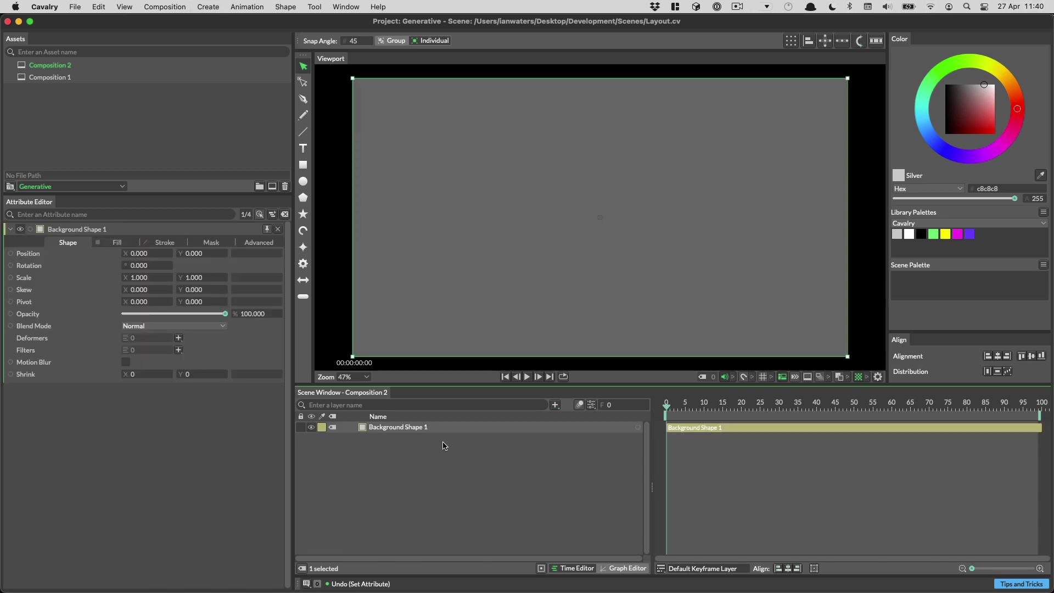
click(896, 237)
Create a text box of about 1854 by 1033 covering the frame and enter "Cavalry" and "1.1" on separate lines.
click(304, 149)
drag(362, 88, 843, 356)
click(492, 133)
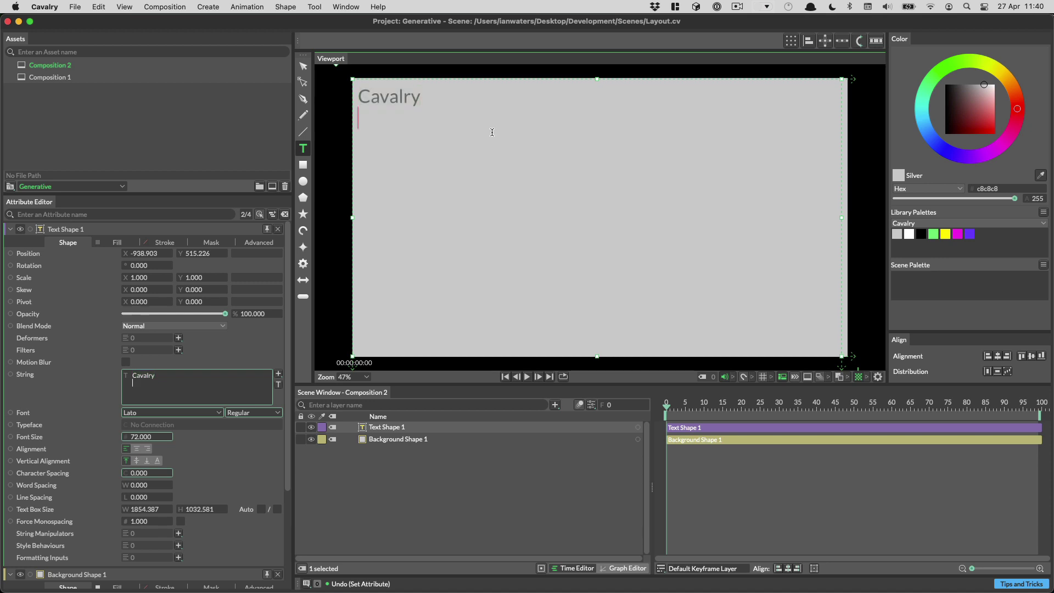
text(1.1)
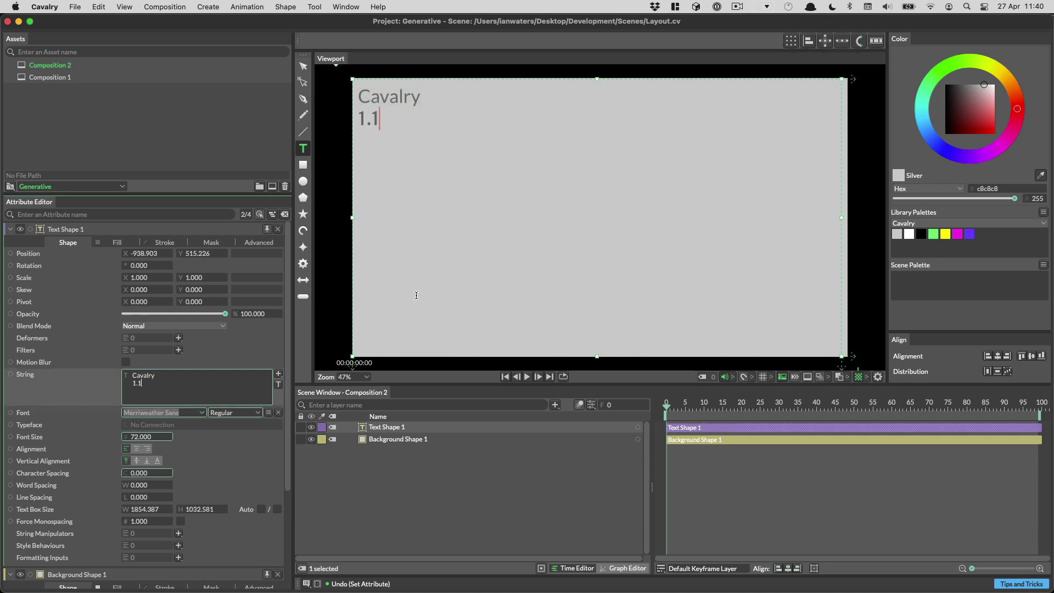
Set all of the text to Merriweather Sans with a font size of 420.
key(super+a)
click(197, 413)
text(mer)
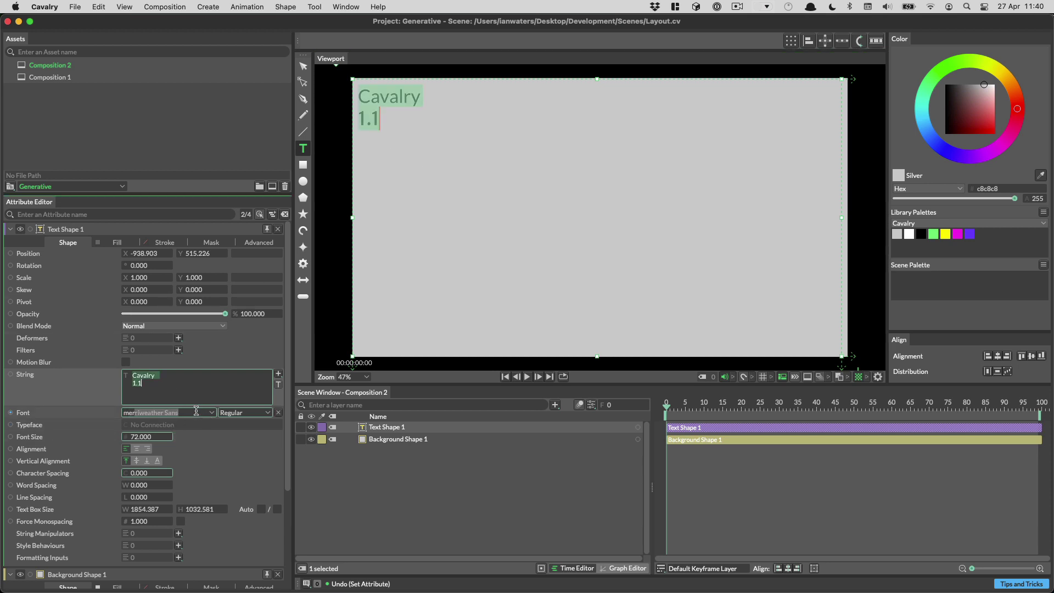
key(Return)
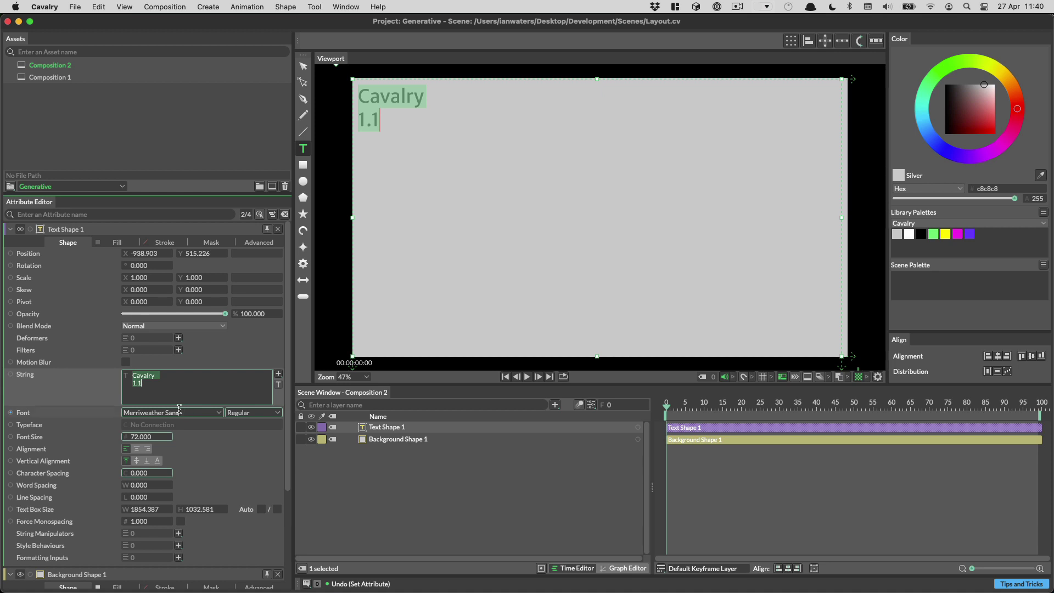
drag(147, 438, 223, 438)
click(424, 463)
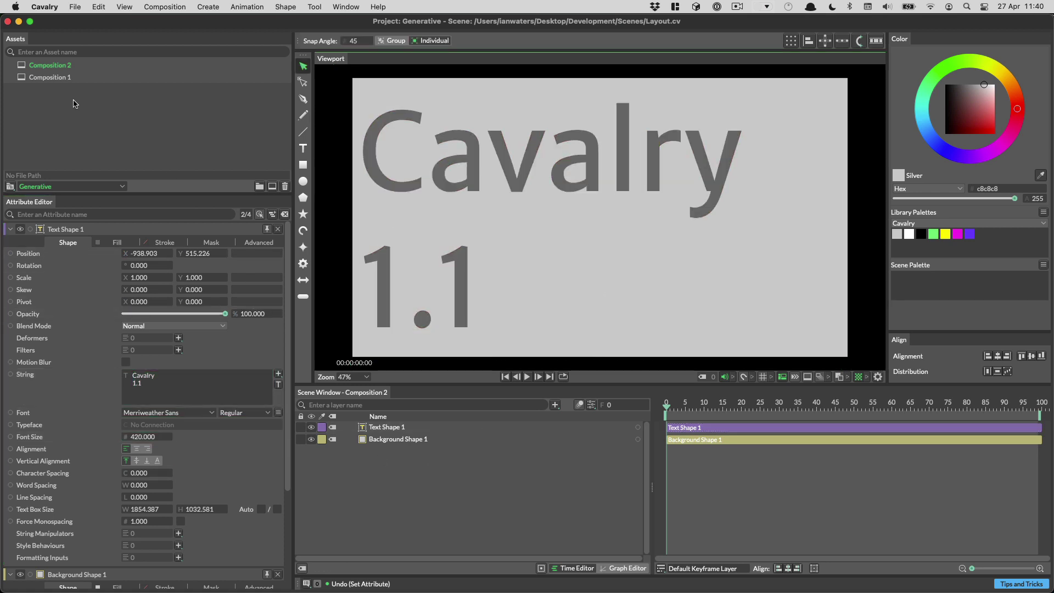
Delete the Grey Rect from Composition 1 and place Composition 2 there as a layer.
double_click(91, 78)
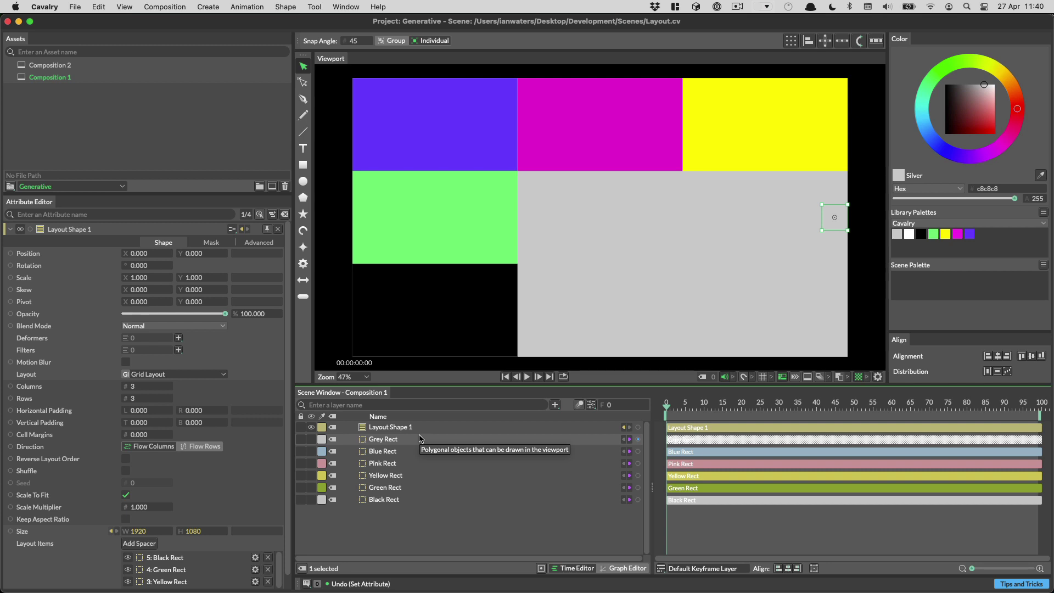
key(Delete)
drag(61, 63, 390, 491)
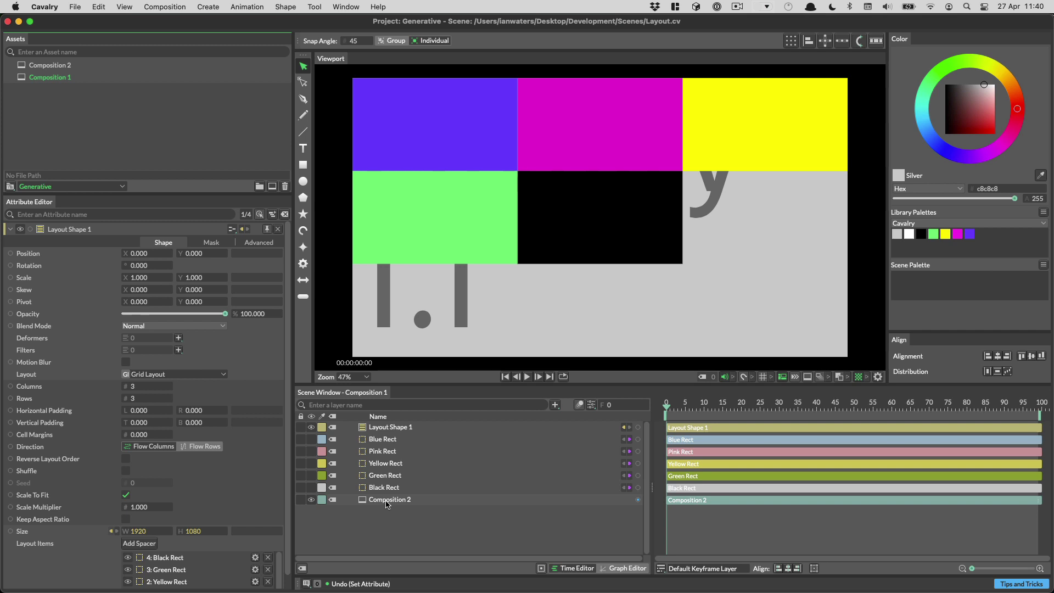
Connect the Composition 2 layer to Layout Shape 1 as a new layout item at index 5 and hide the original layer.
drag(637, 500, 387, 428)
mouse_move(509, 441)
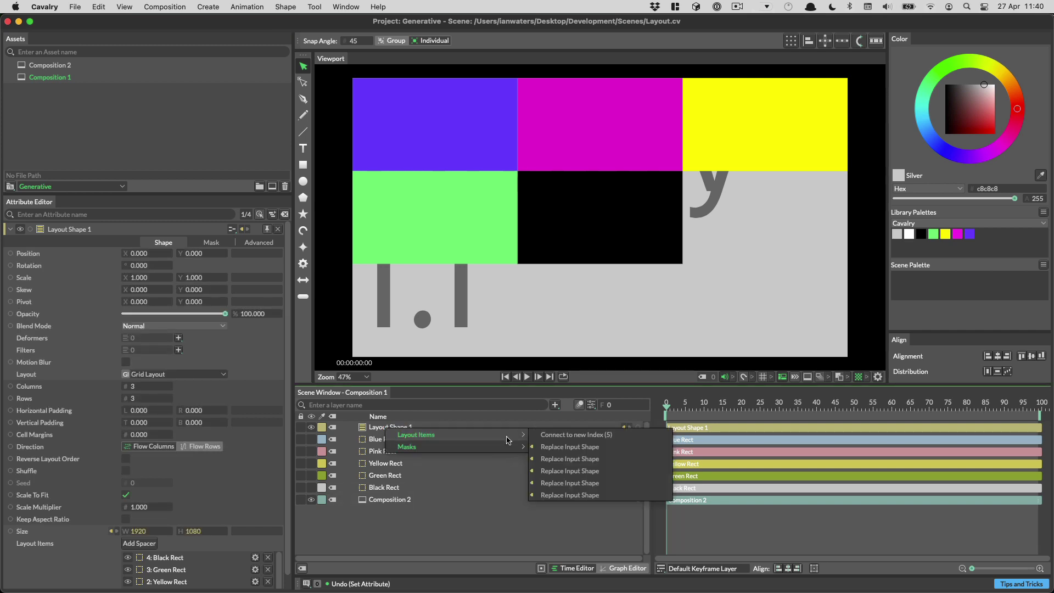
click(553, 435)
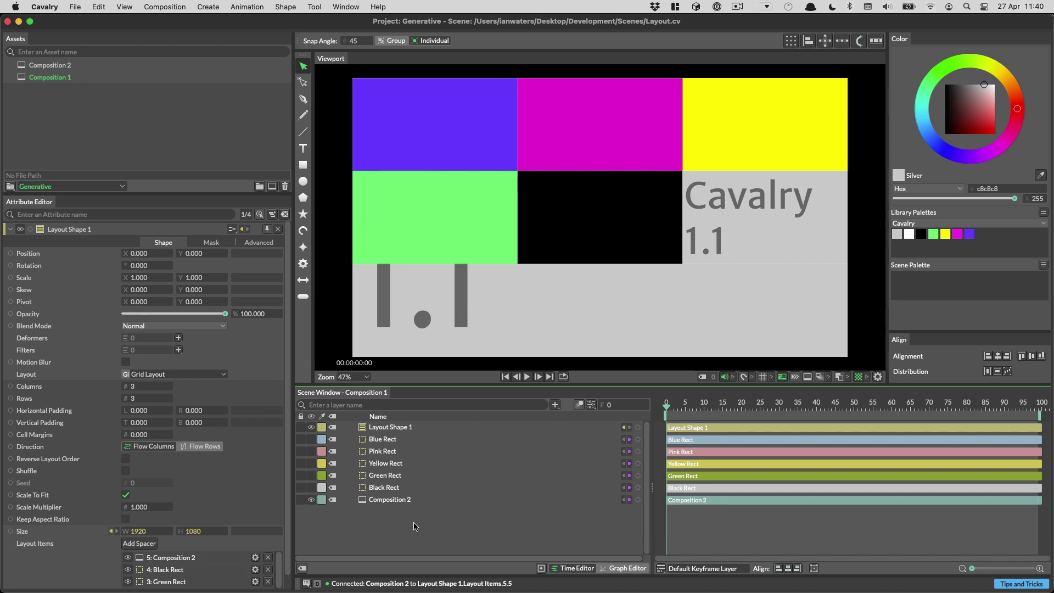
click(311, 499)
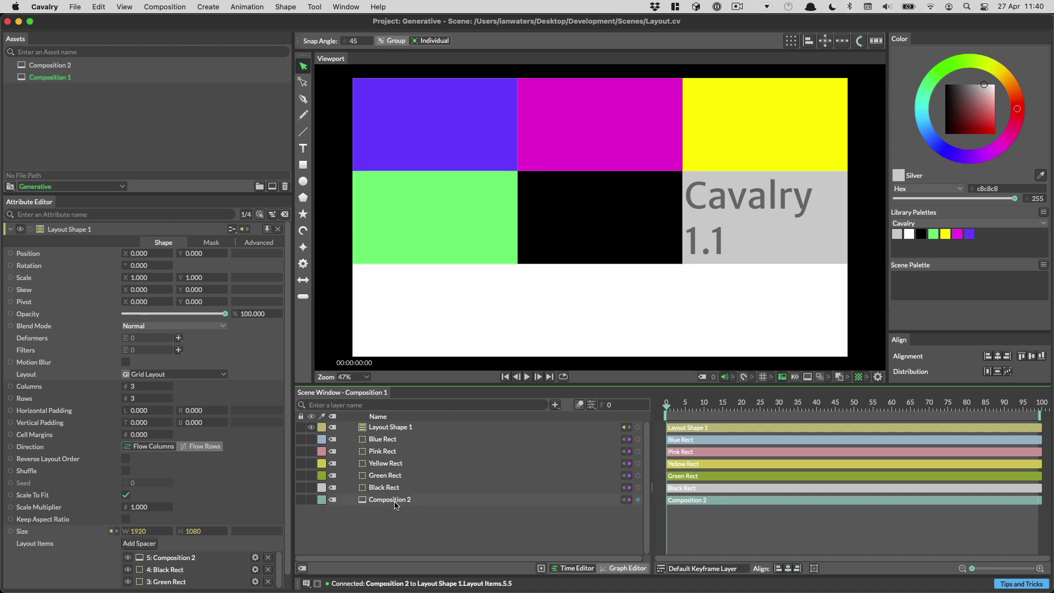
Give the Composition 2 item in the grid layout a Fixed Position of 1, 1.
click(394, 430)
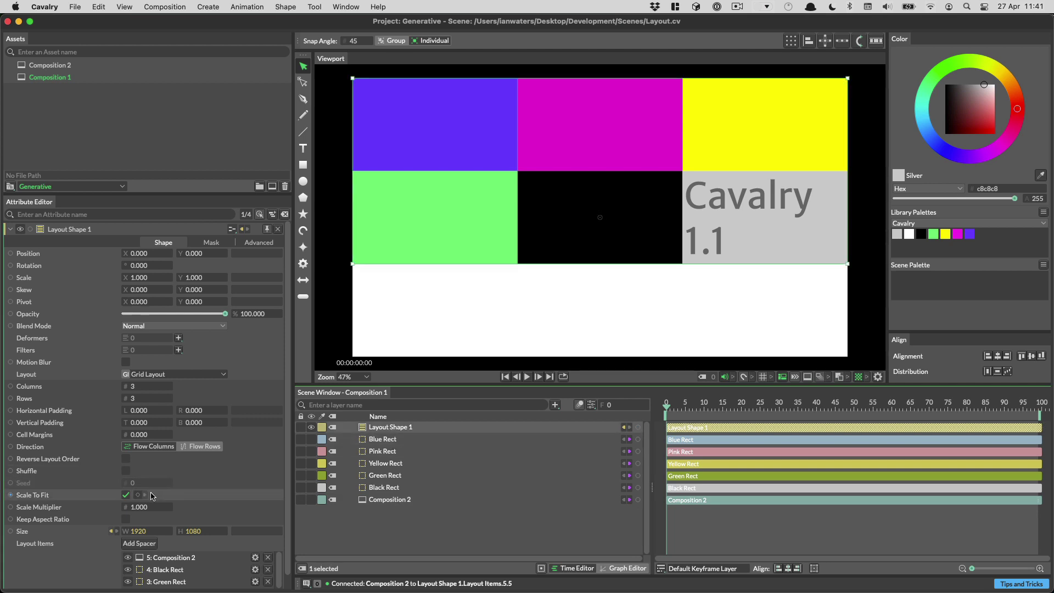
scroll(163, 555, down, 1)
click(255, 544)
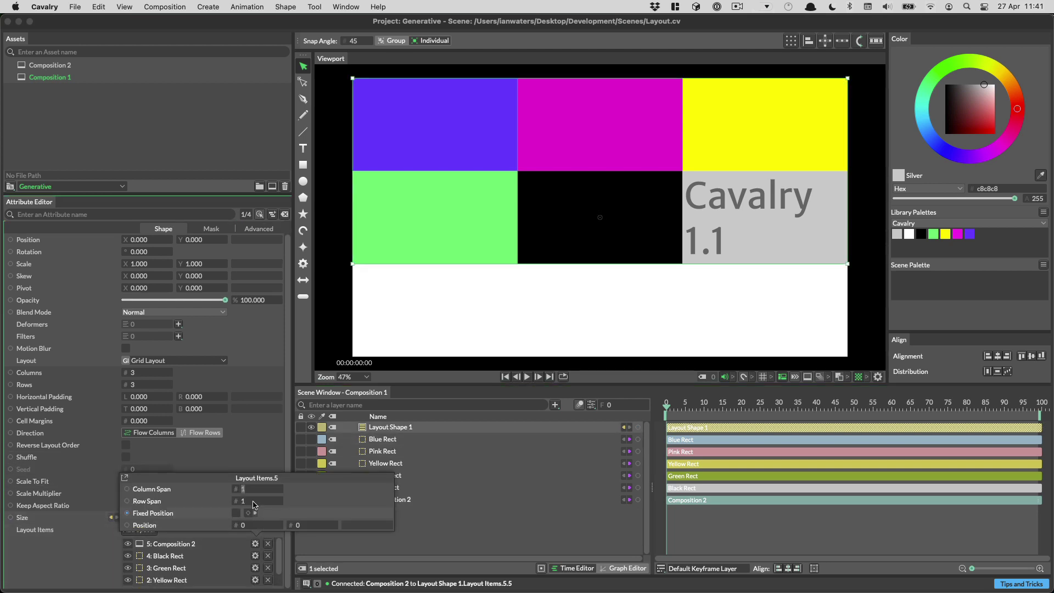
click(236, 512)
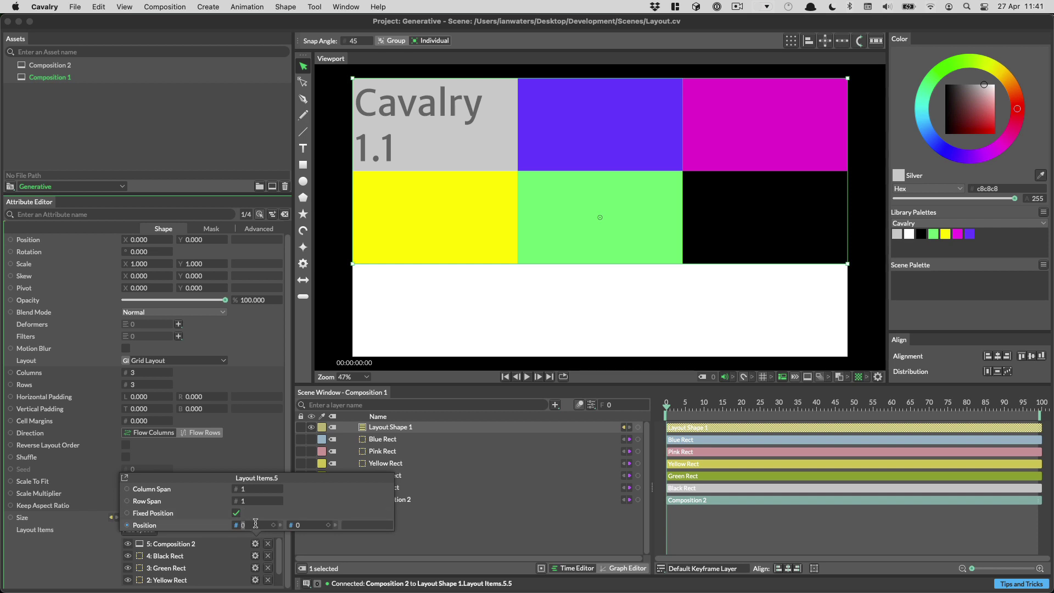
click(256, 521)
text(11)
key(Tab)
click(256, 523)
text(1)
key(Tab)
text(1)
Set the Composition 2 item's Column Span and Row Span to 2 and close its item settings.
click(260, 490)
key(Tab)
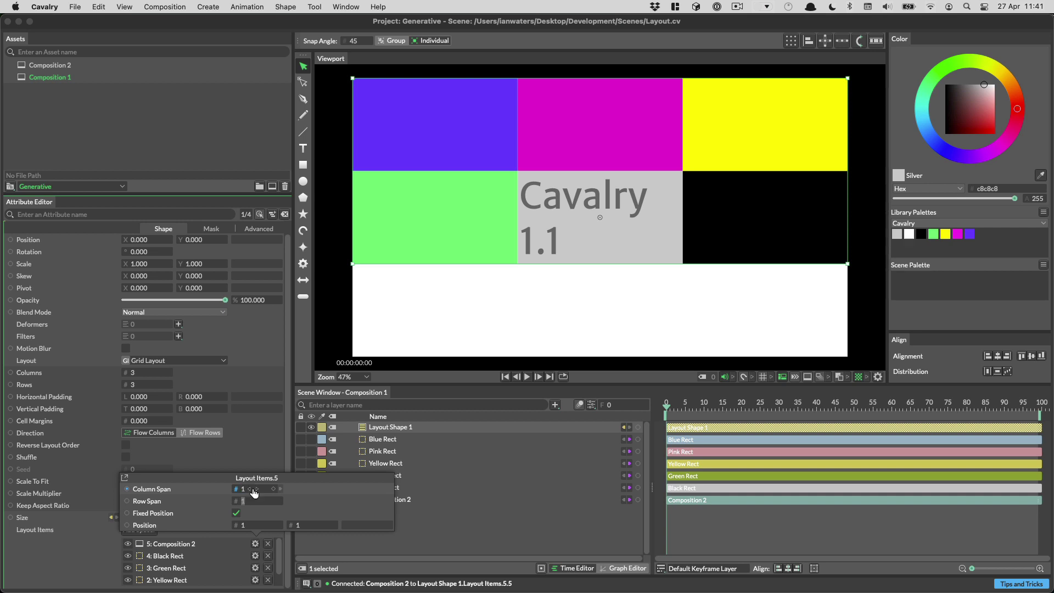
click(257, 489)
text(2)
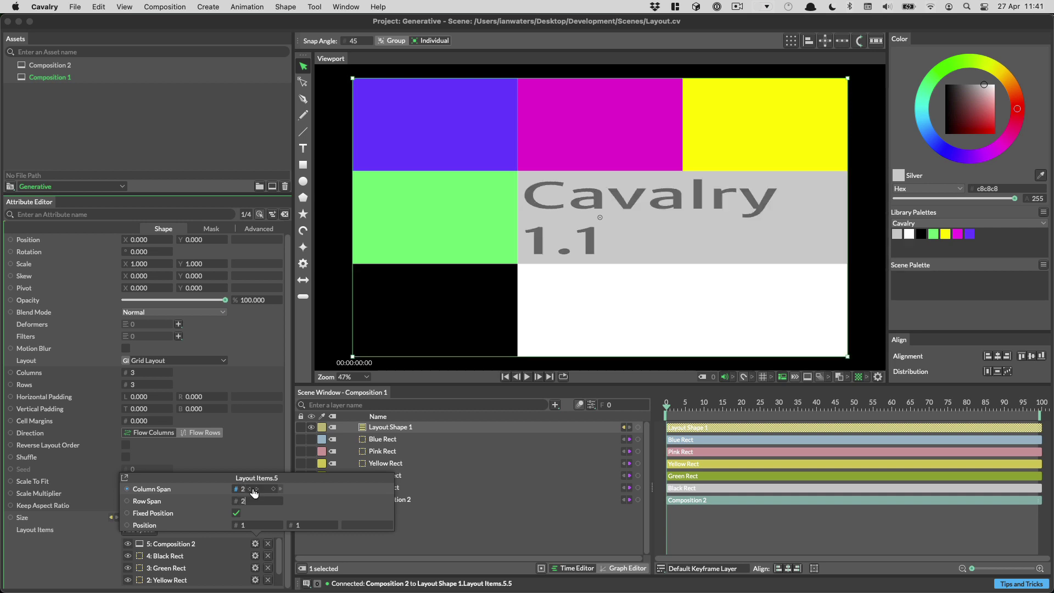
click(528, 535)
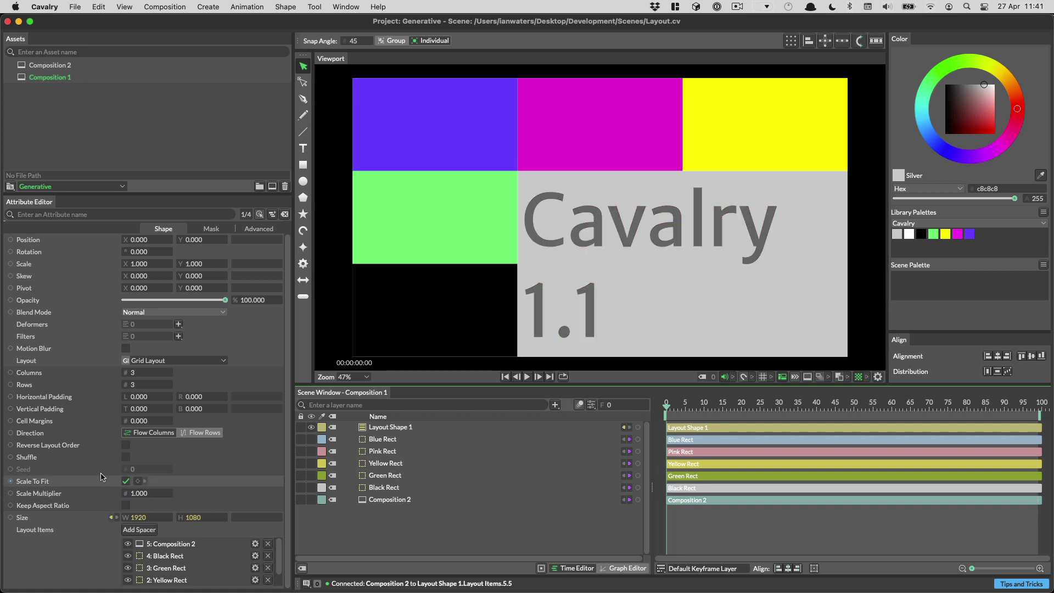
Try the grid layout's Shuffle option on the items, leaving it switched off.
click(126, 458)
click(126, 457)
click(126, 457)
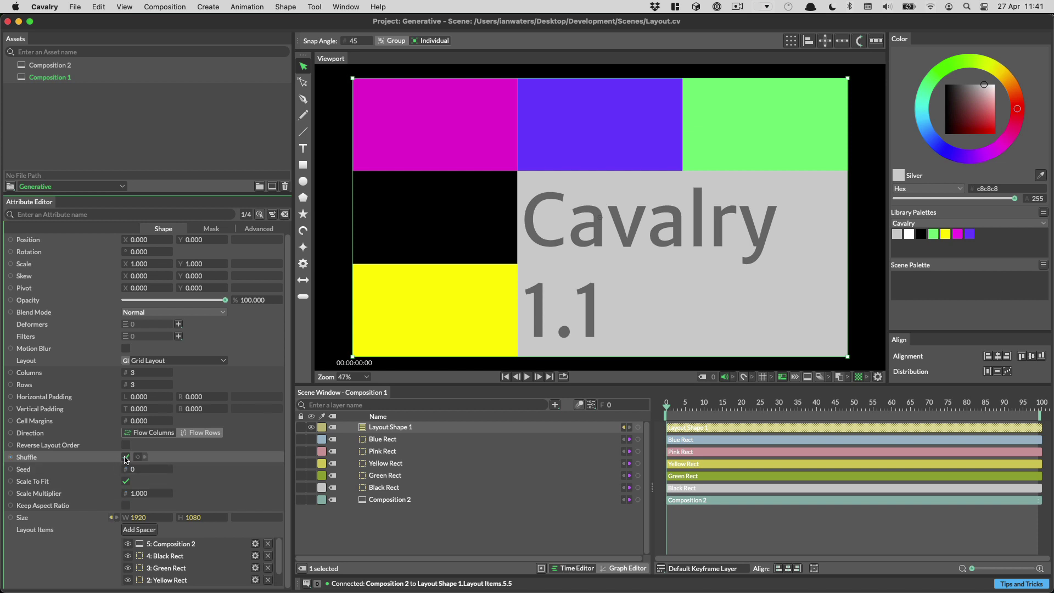
click(125, 458)
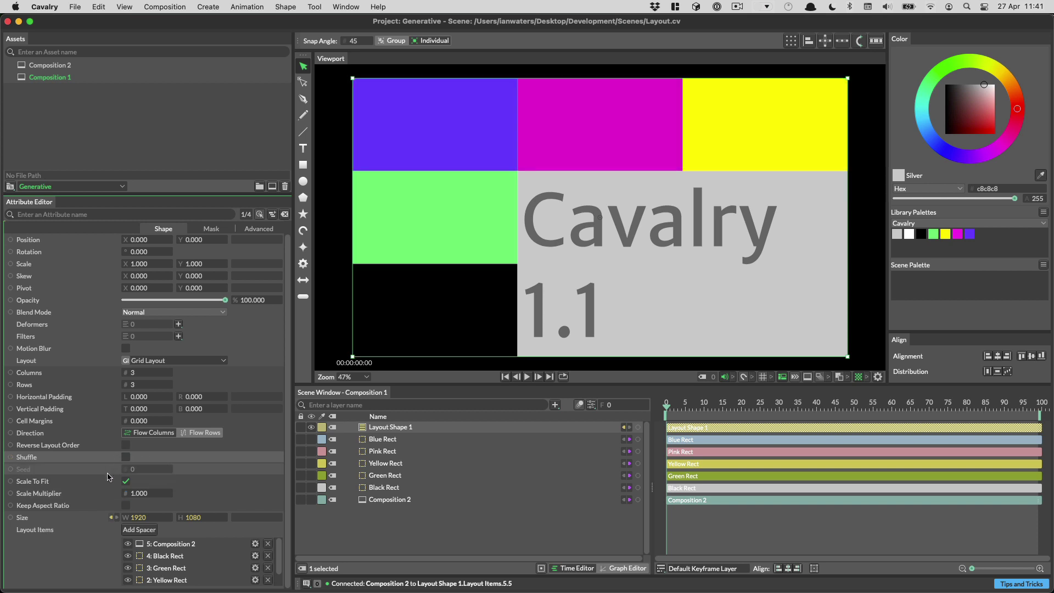